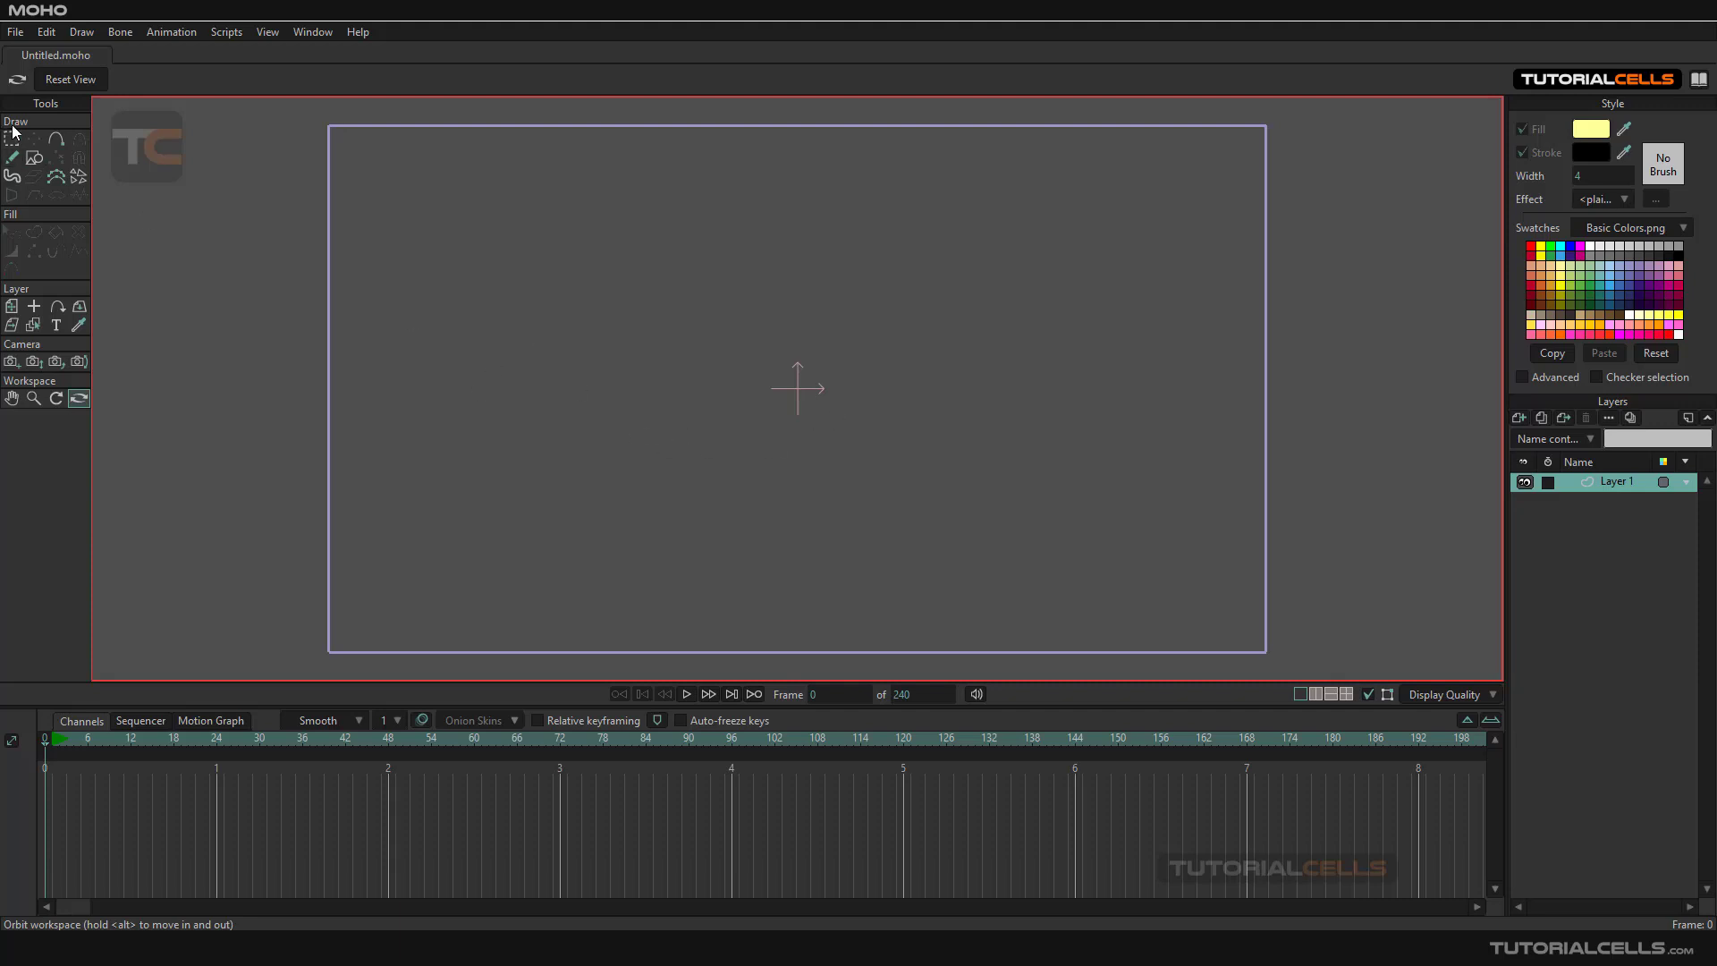
Draw a four-point wavy open curve across the upper middle of Layer 1.
left_click(56, 140)
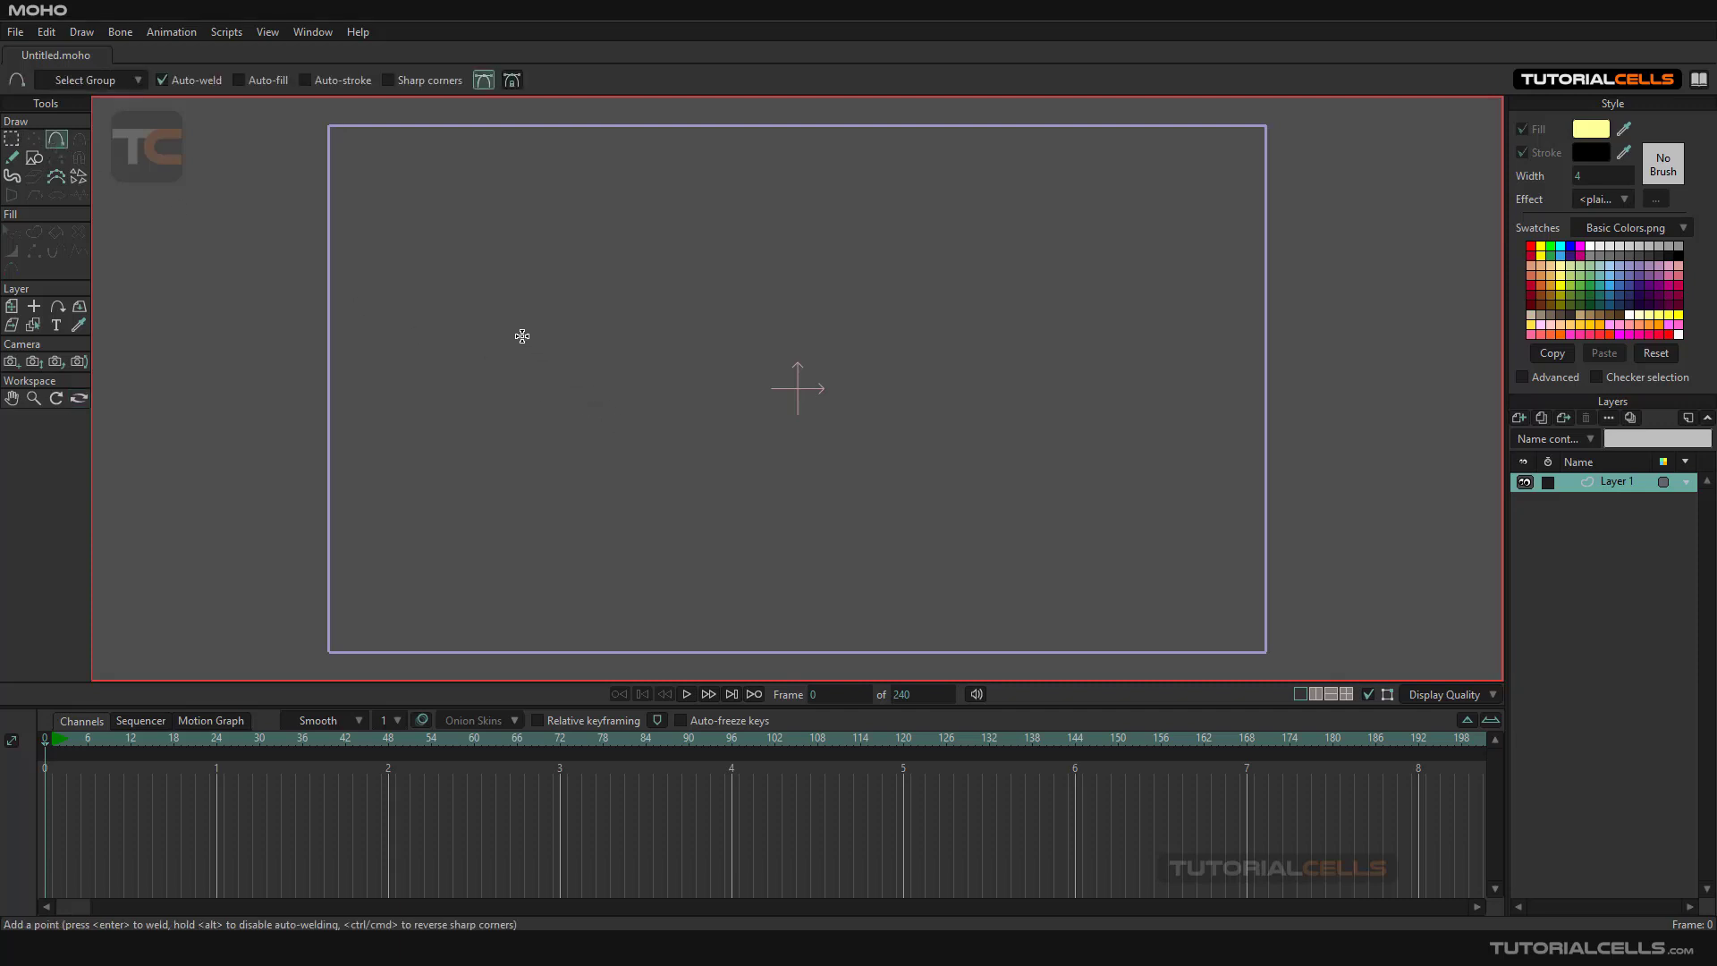
left_click_drag(522, 336, 1023, 448)
left_click(33, 138)
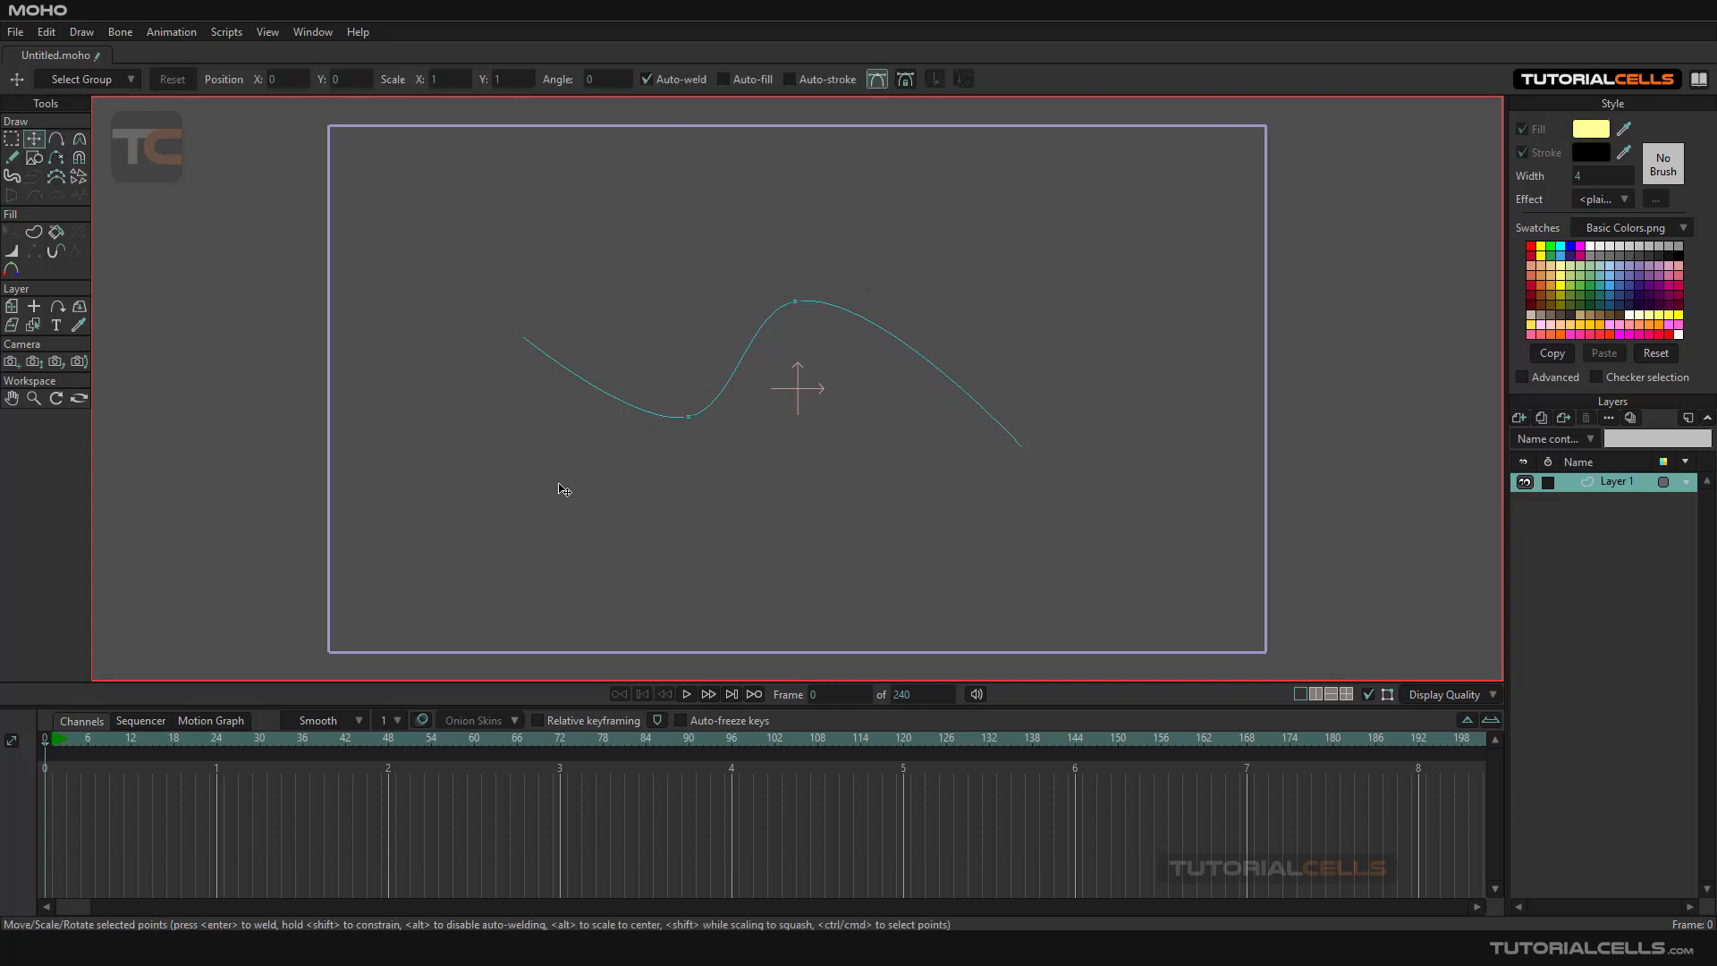
Draw a star with yellow fill and a red FF0000 outline left of the curve's start.
left_click(40, 159)
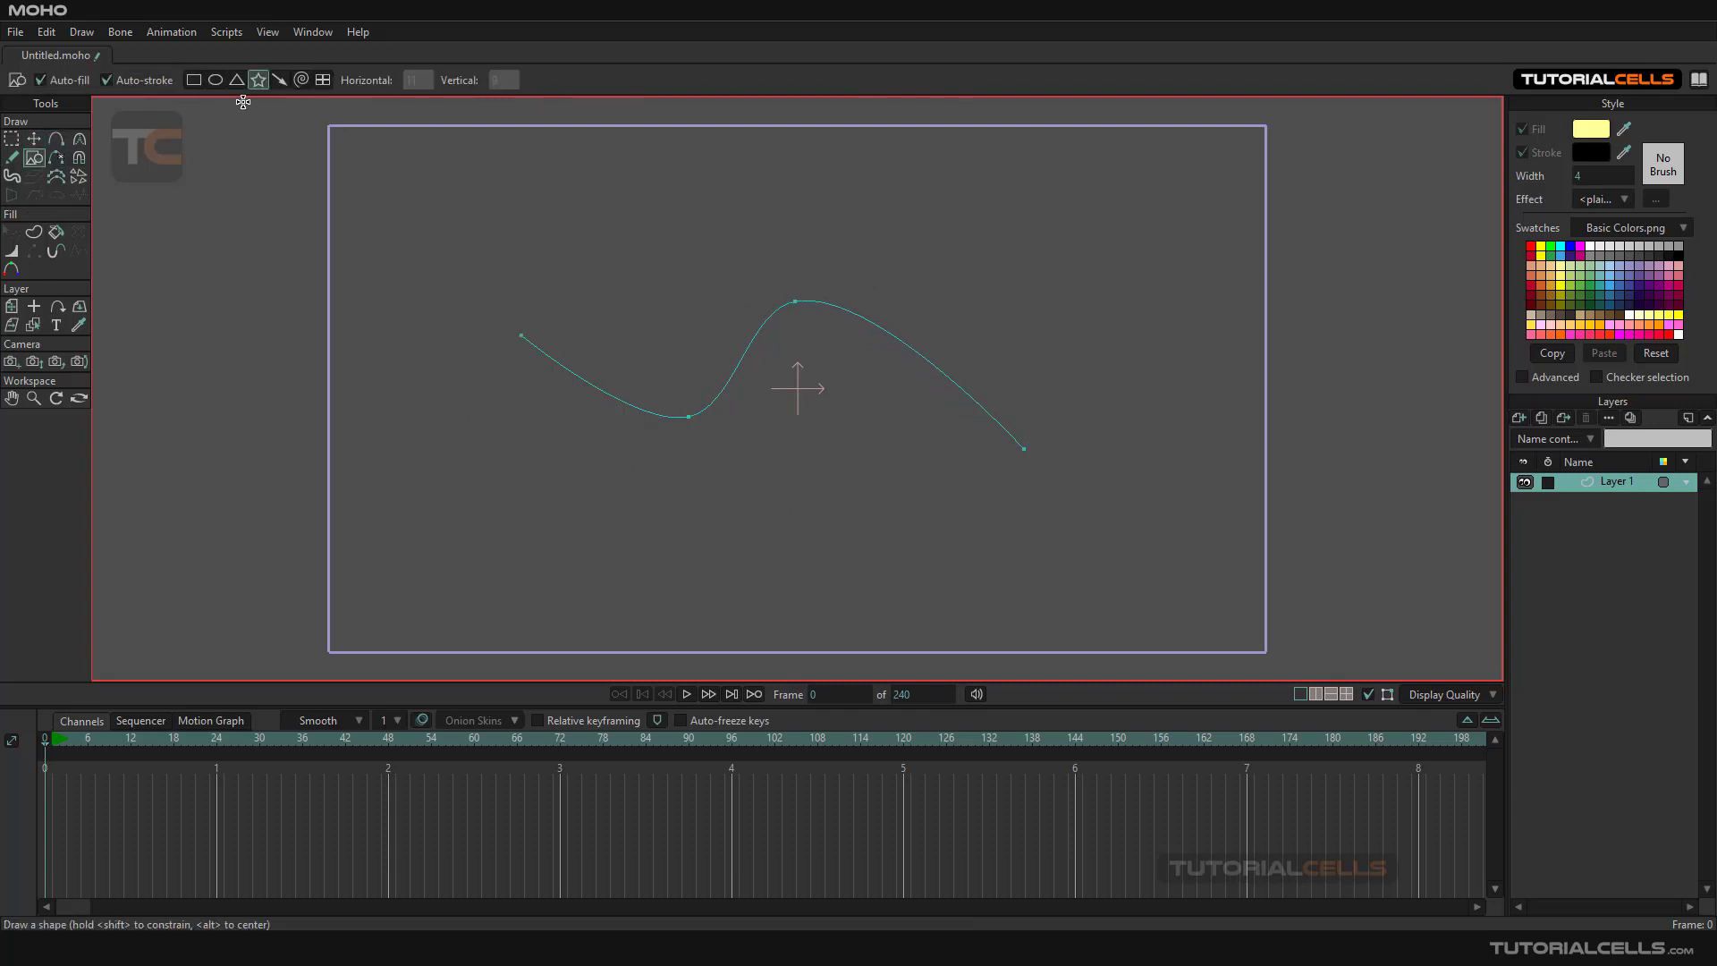
left_click(260, 87)
left_click(1539, 248)
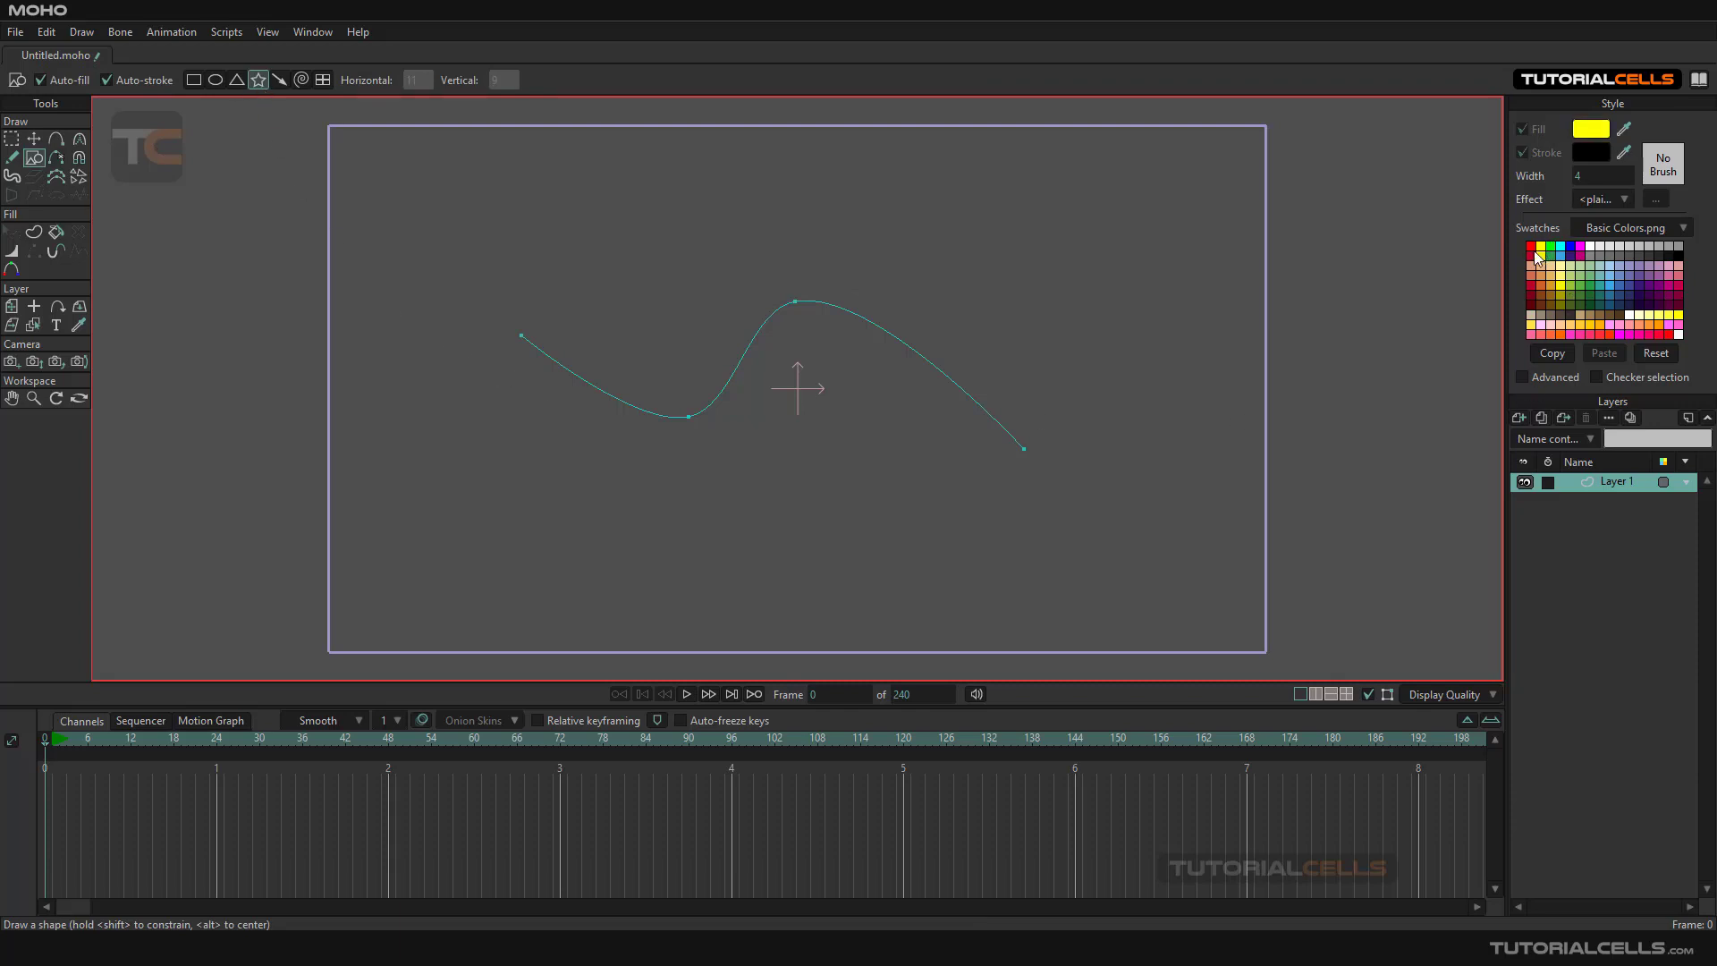
left_click(1579, 157)
left_click(1189, 526)
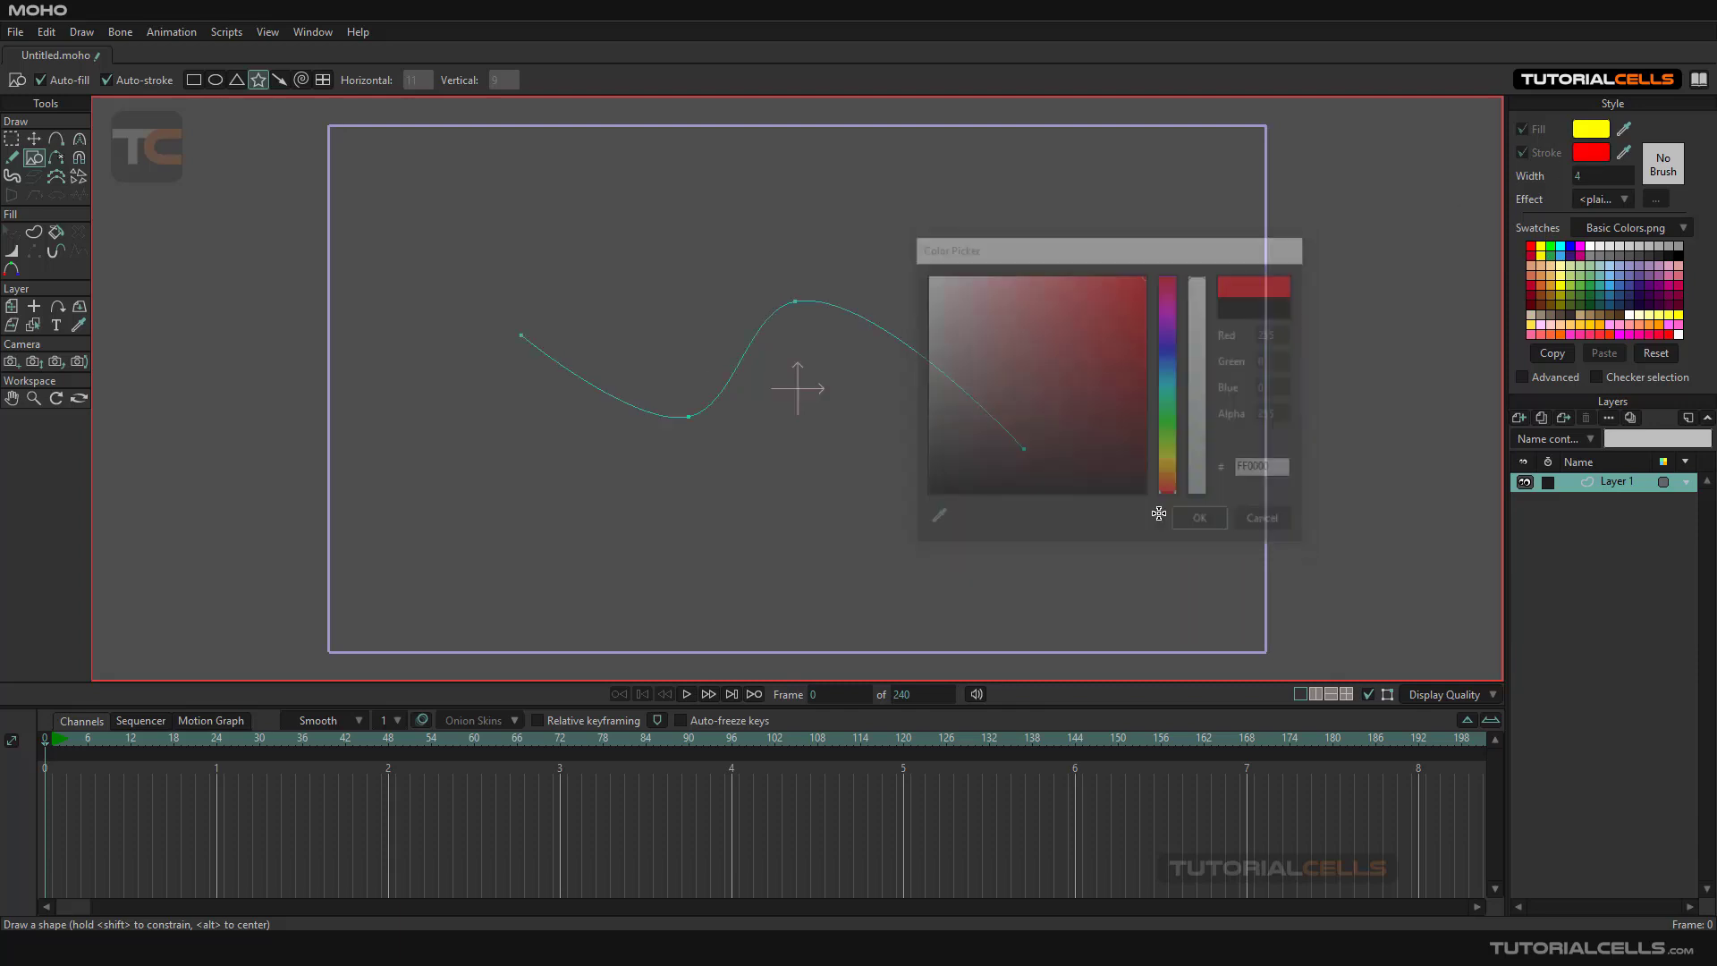
mouse_move(548, 349)
left_mouse_down()
mouse_move(609, 333)
mouse_move(614, 302)
left_mouse_up()
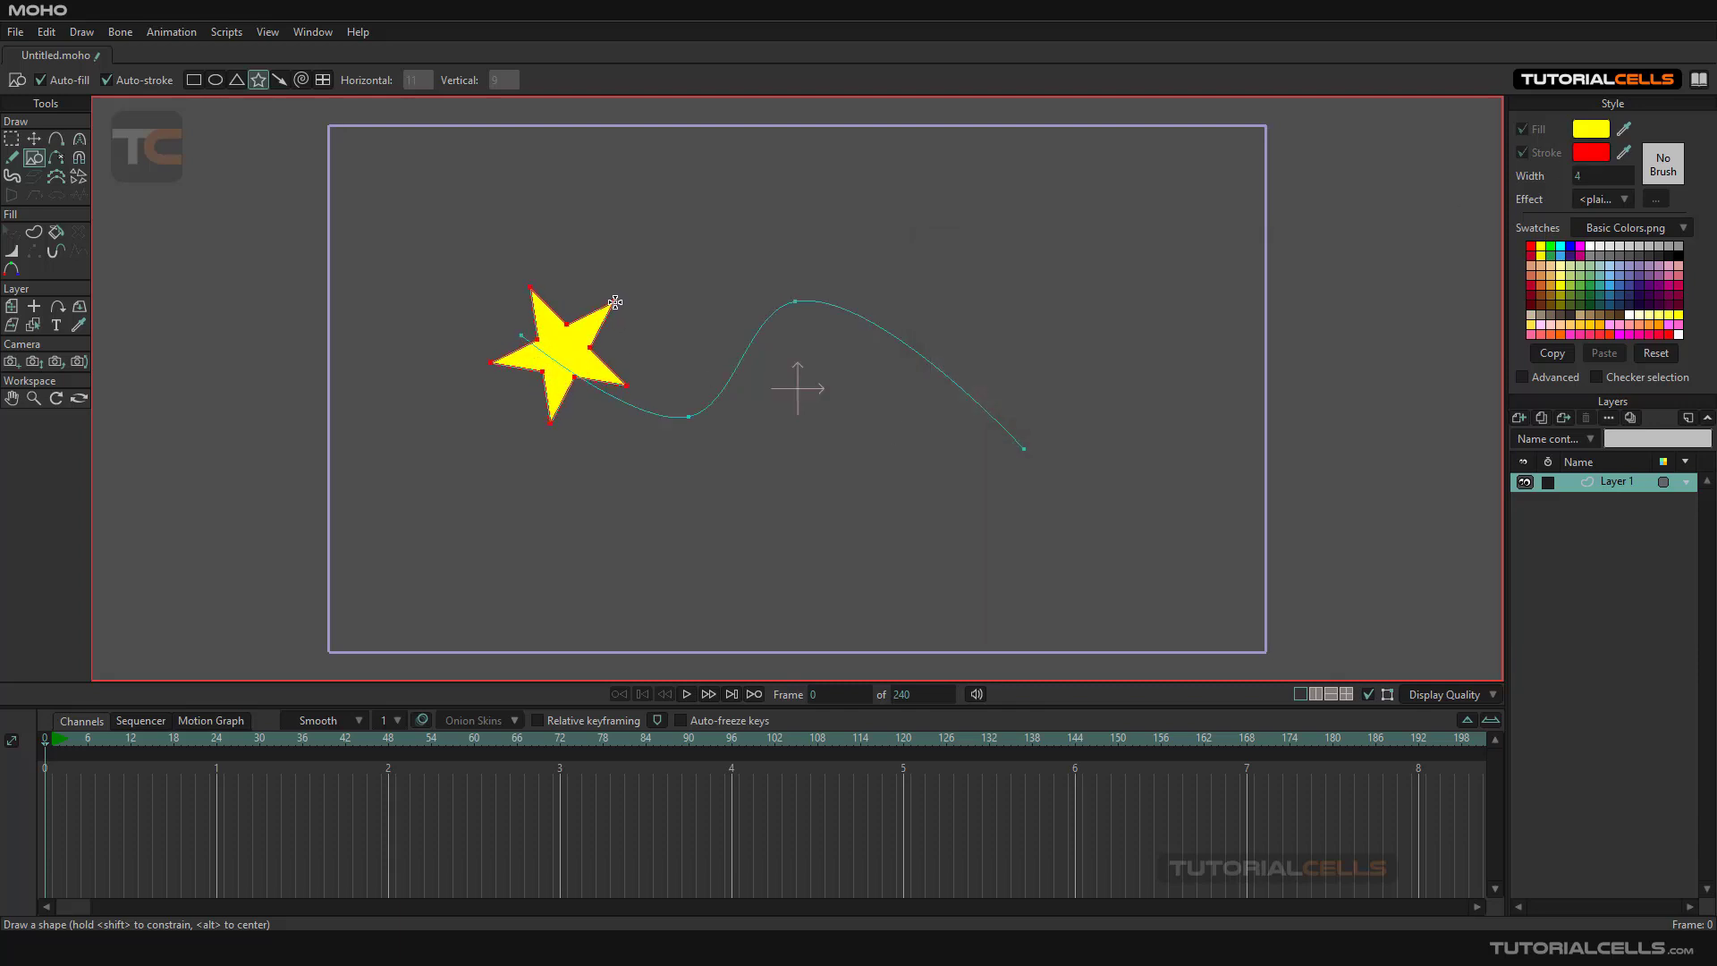
left_click(34, 139)
Move the star down and slightly right, below-left of the curve's start.
left_click_drag(565, 347, 464, 432)
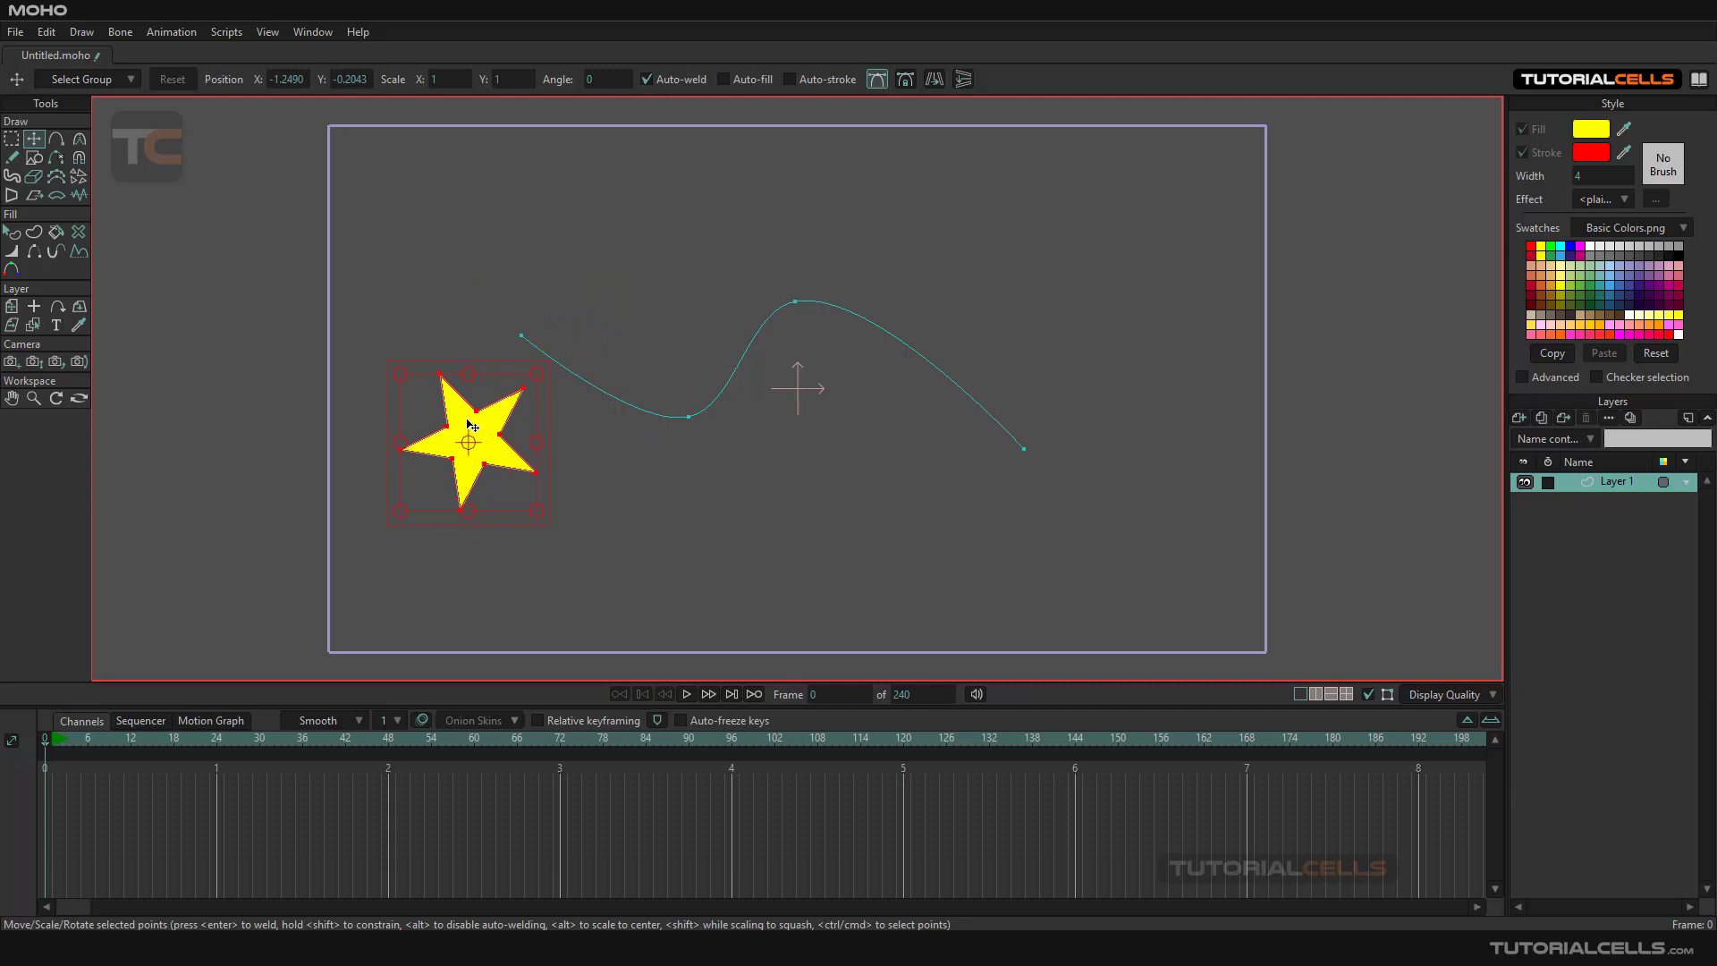
left_click_drag(468, 425, 473, 443)
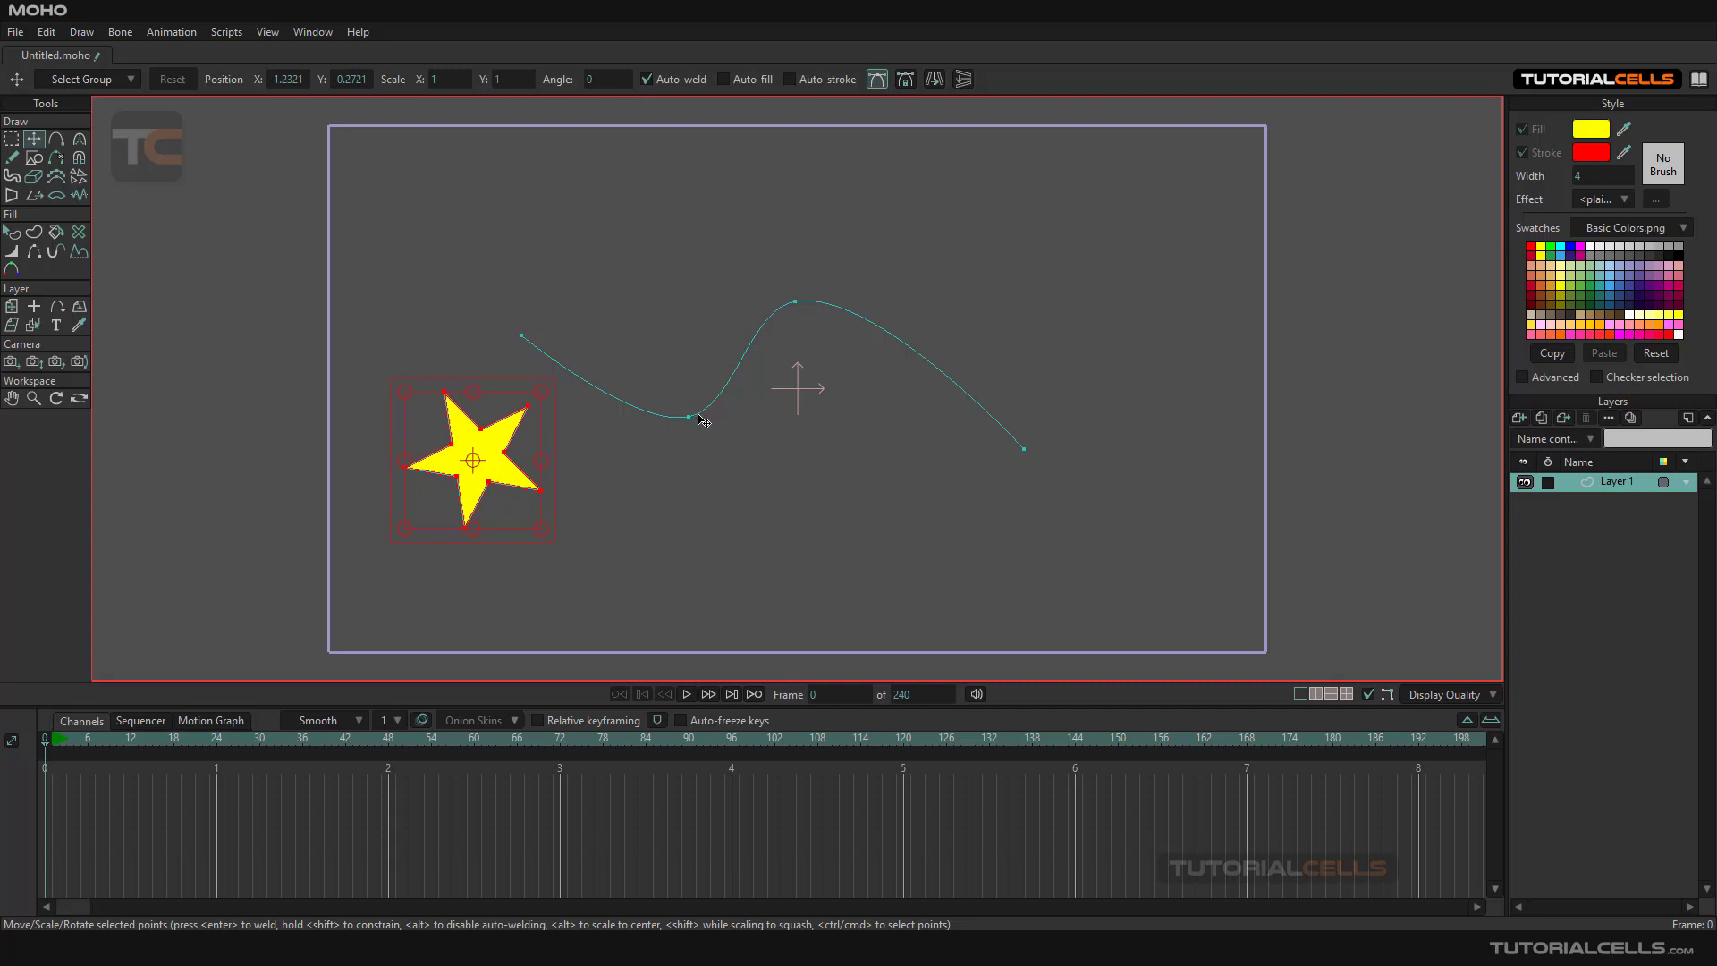
left_click_drag(506, 447, 516, 454)
Try the Transform Layer tool, then settle on the Follow Path tool.
left_click(13, 308)
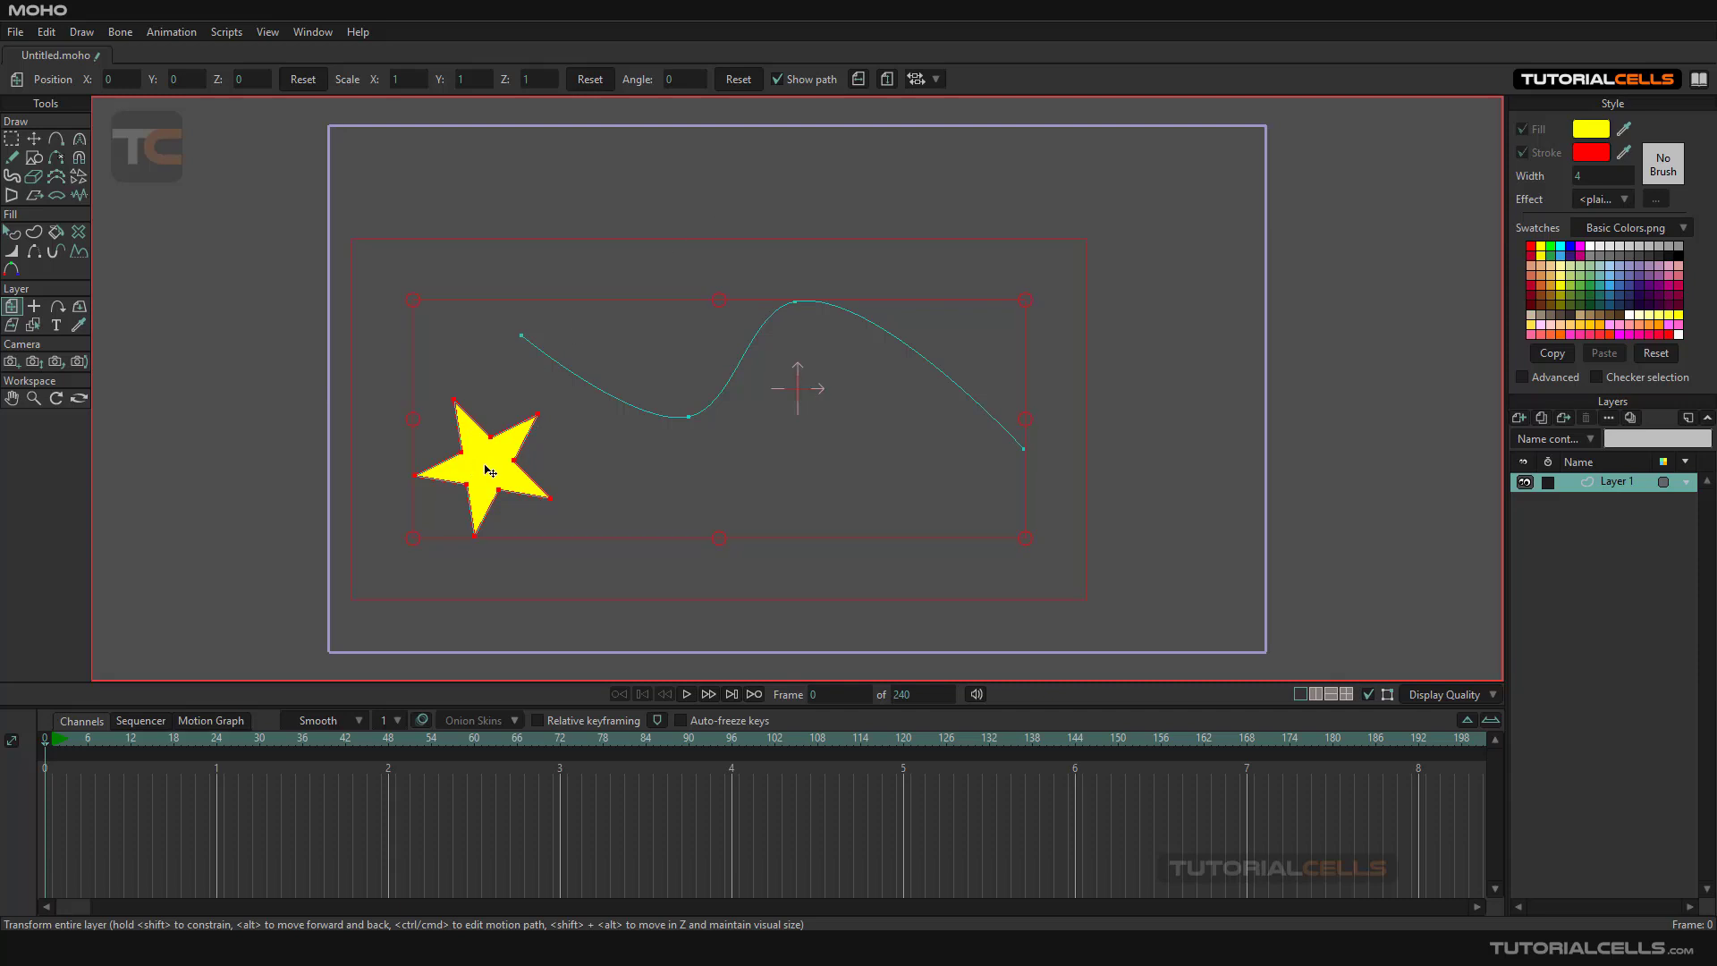
left_click(34, 139)
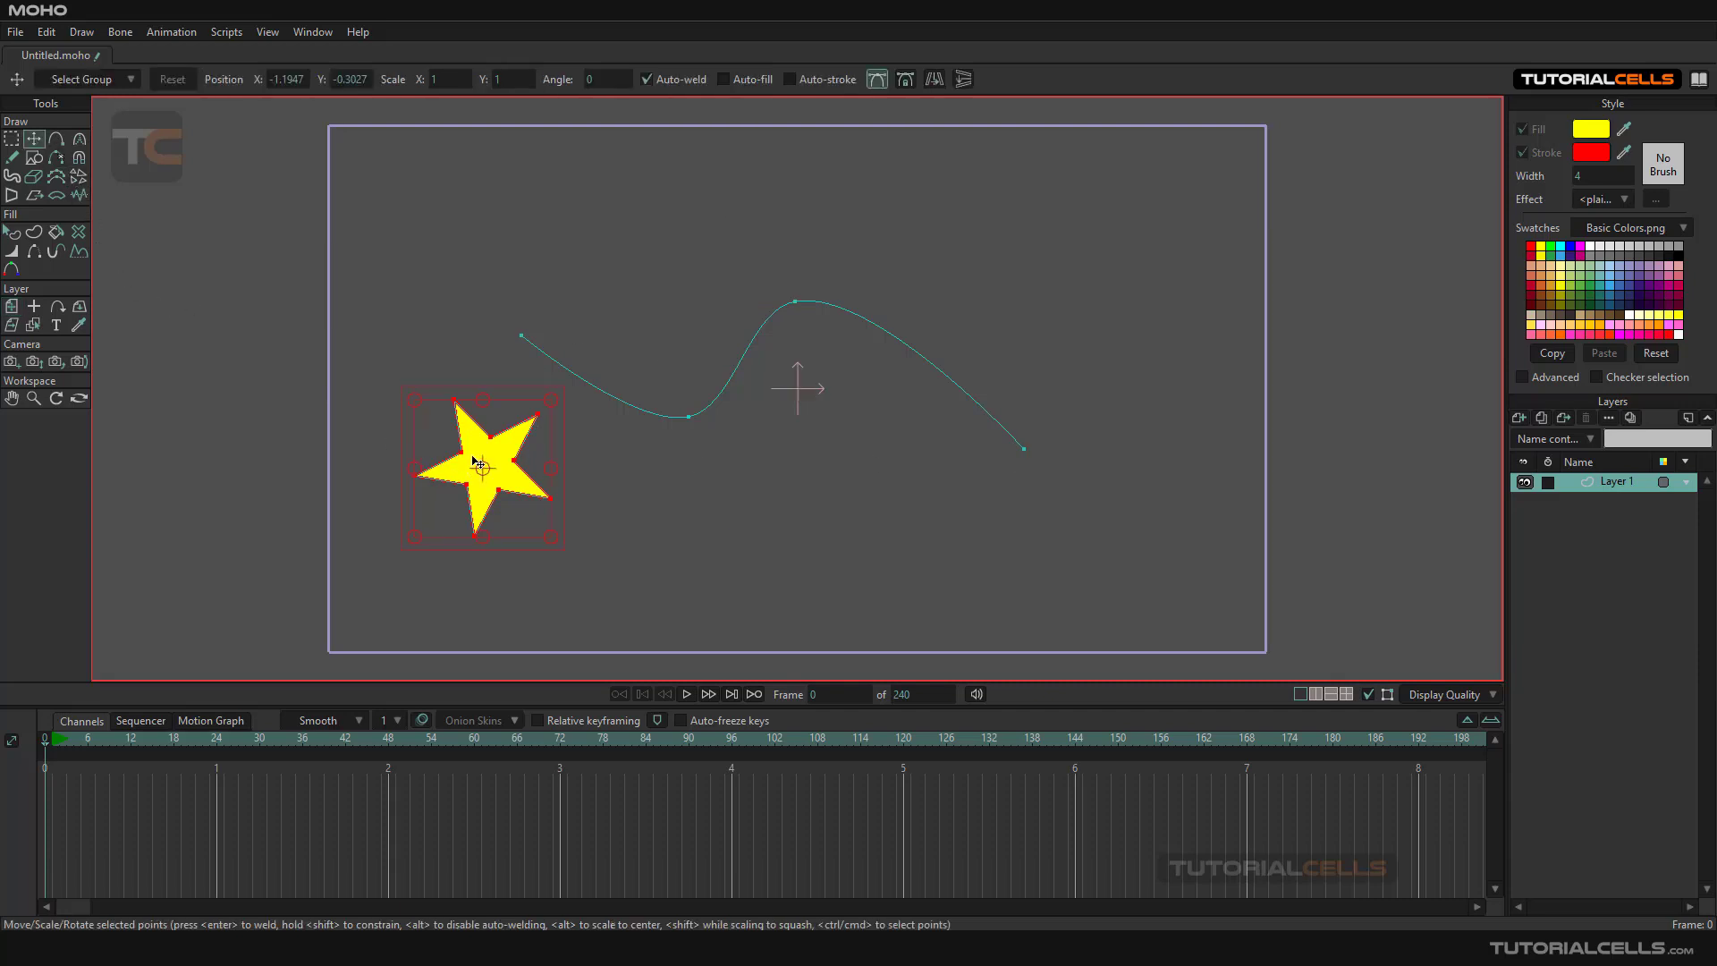
left_click(56, 306)
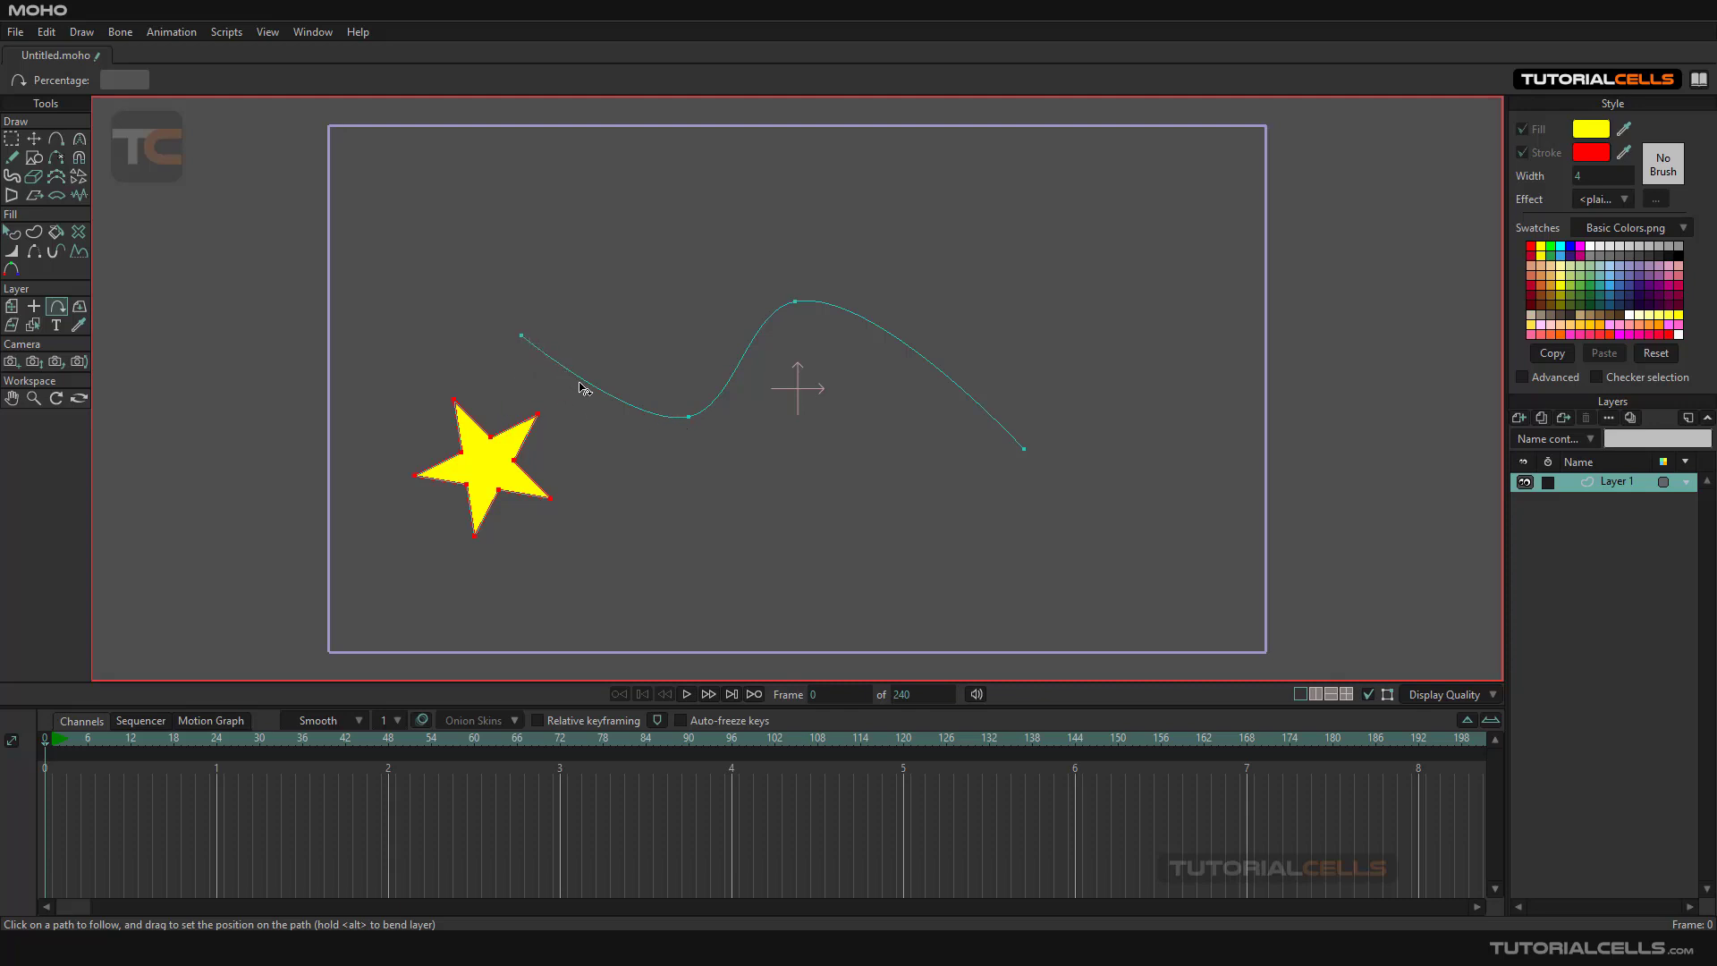
Select and delete the wavy curve, then select all of the star's points.
left_click(34, 139)
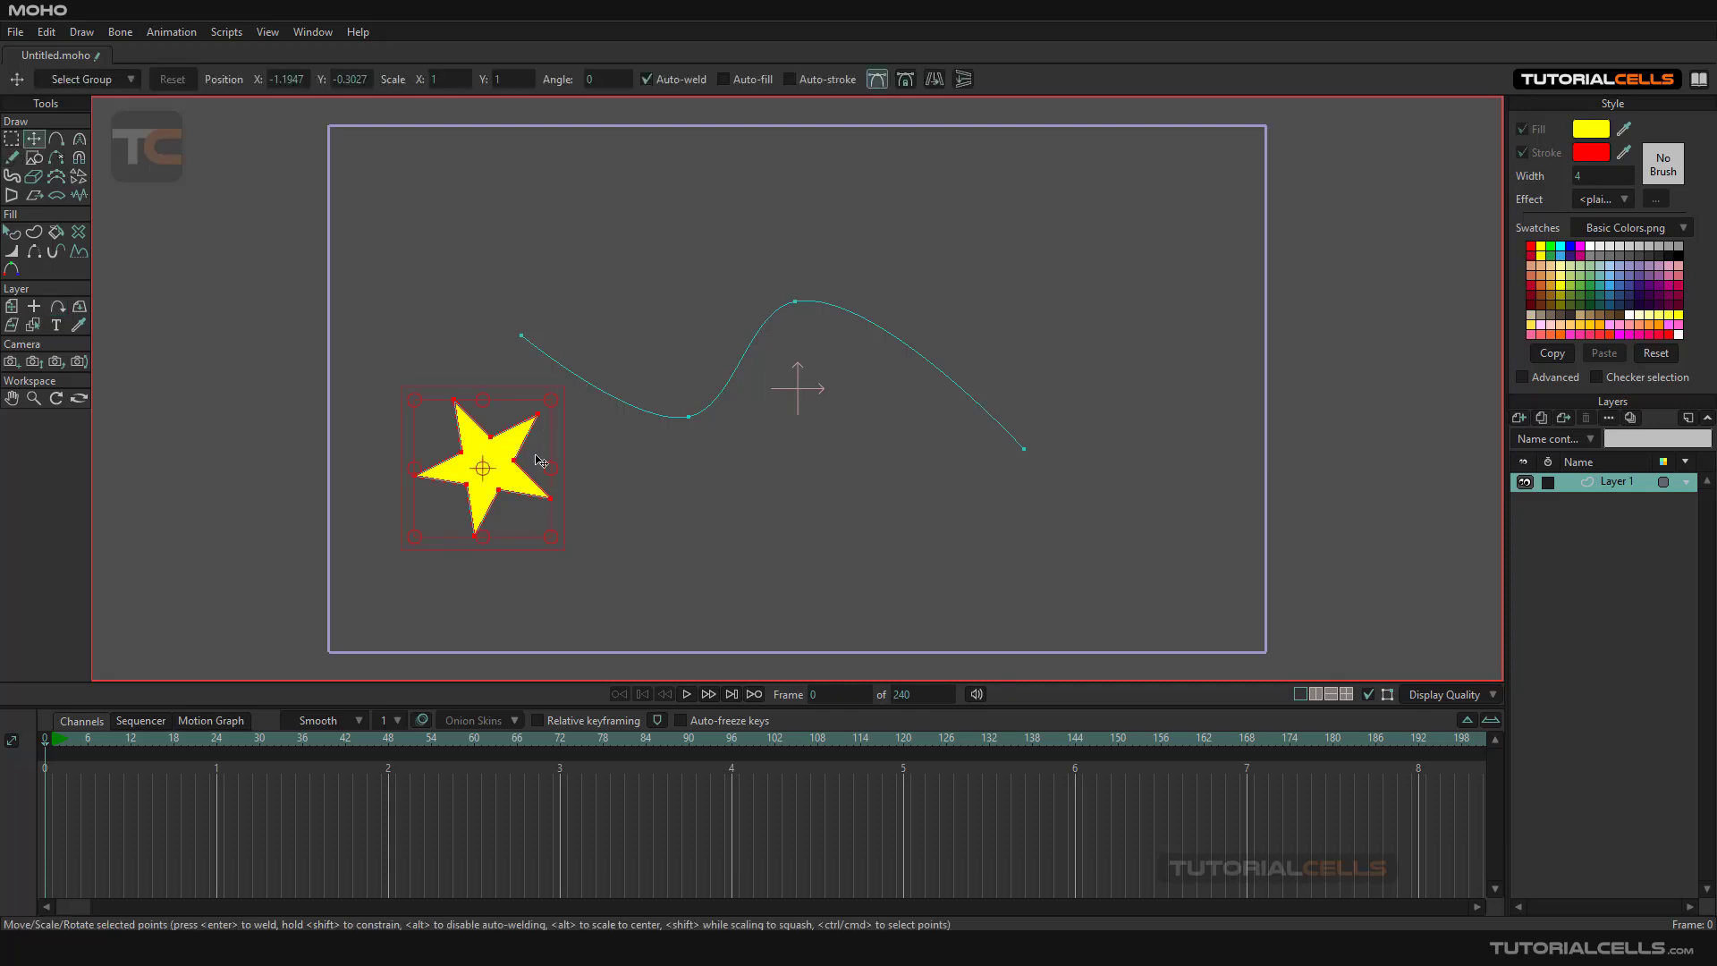
double_click(729, 396)
key("Delete")
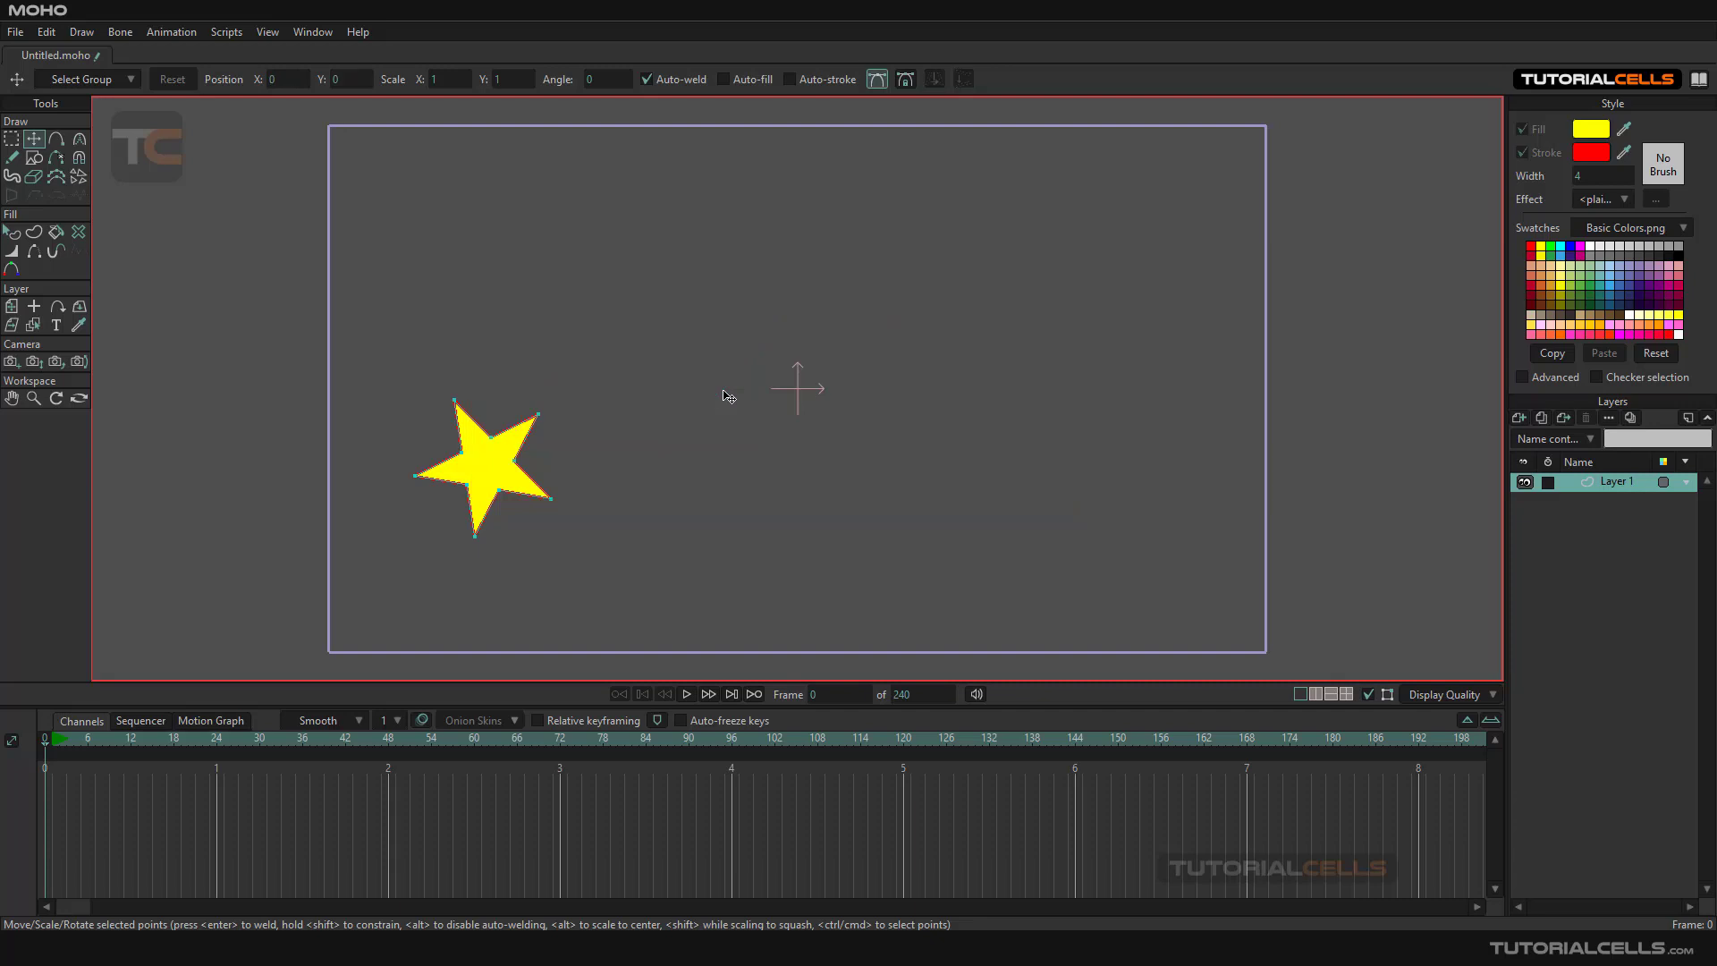
double_click(481, 477)
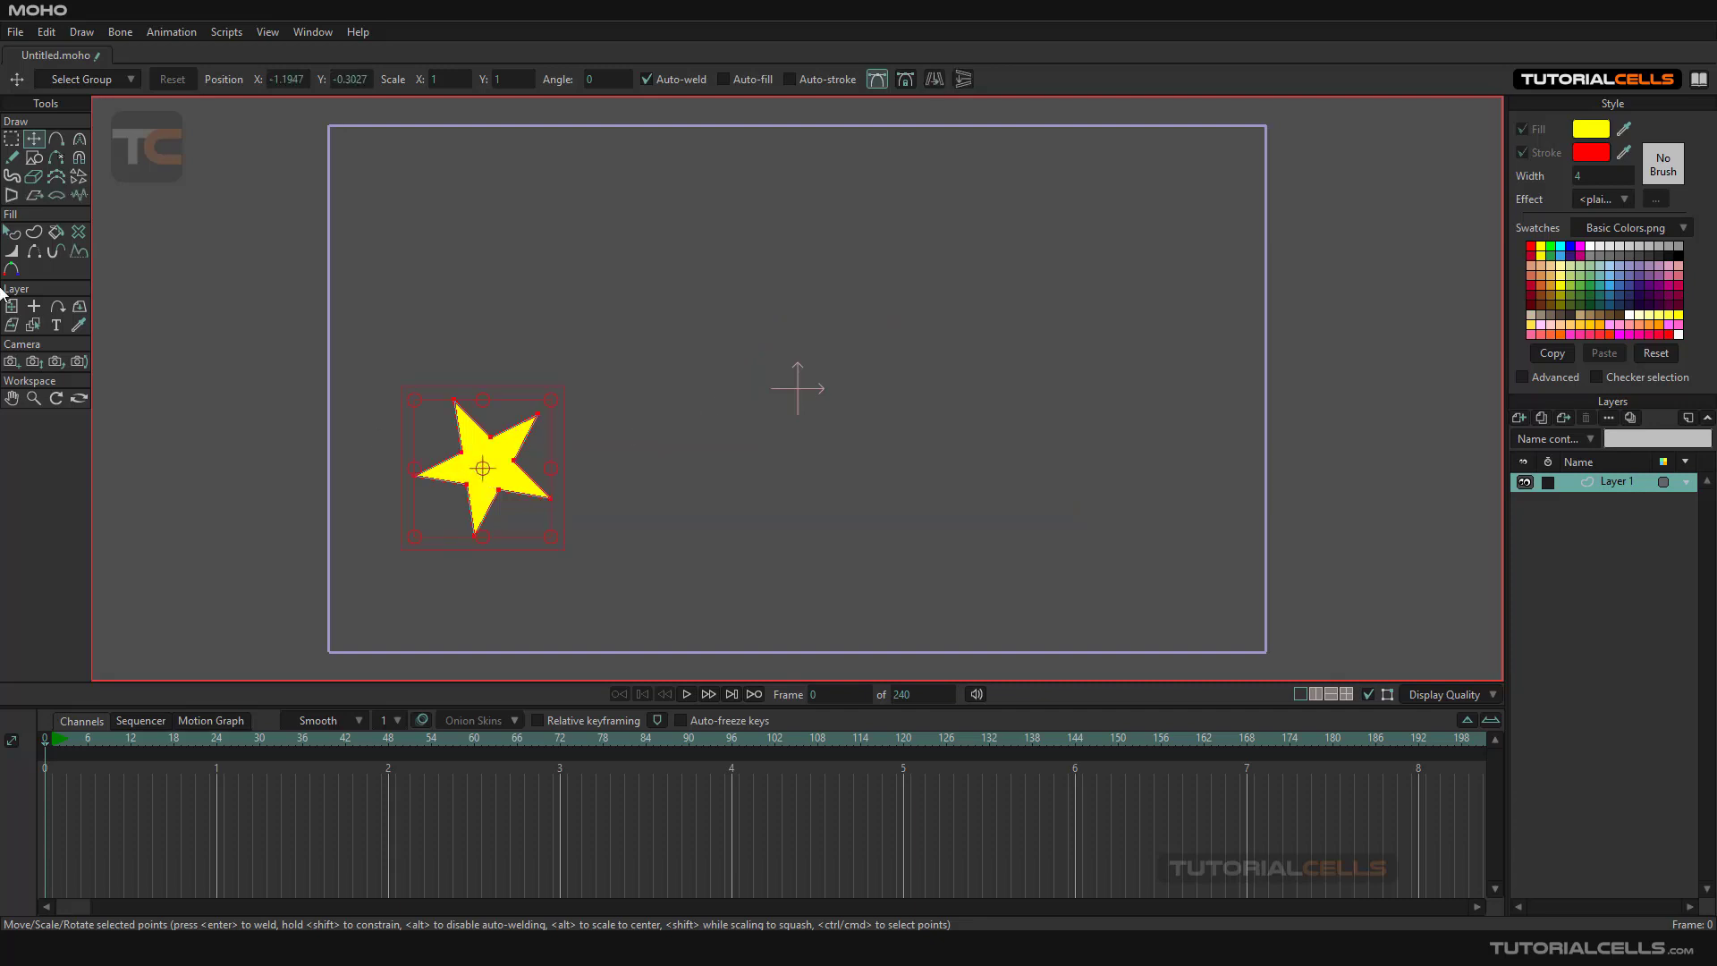
left_click(13, 306)
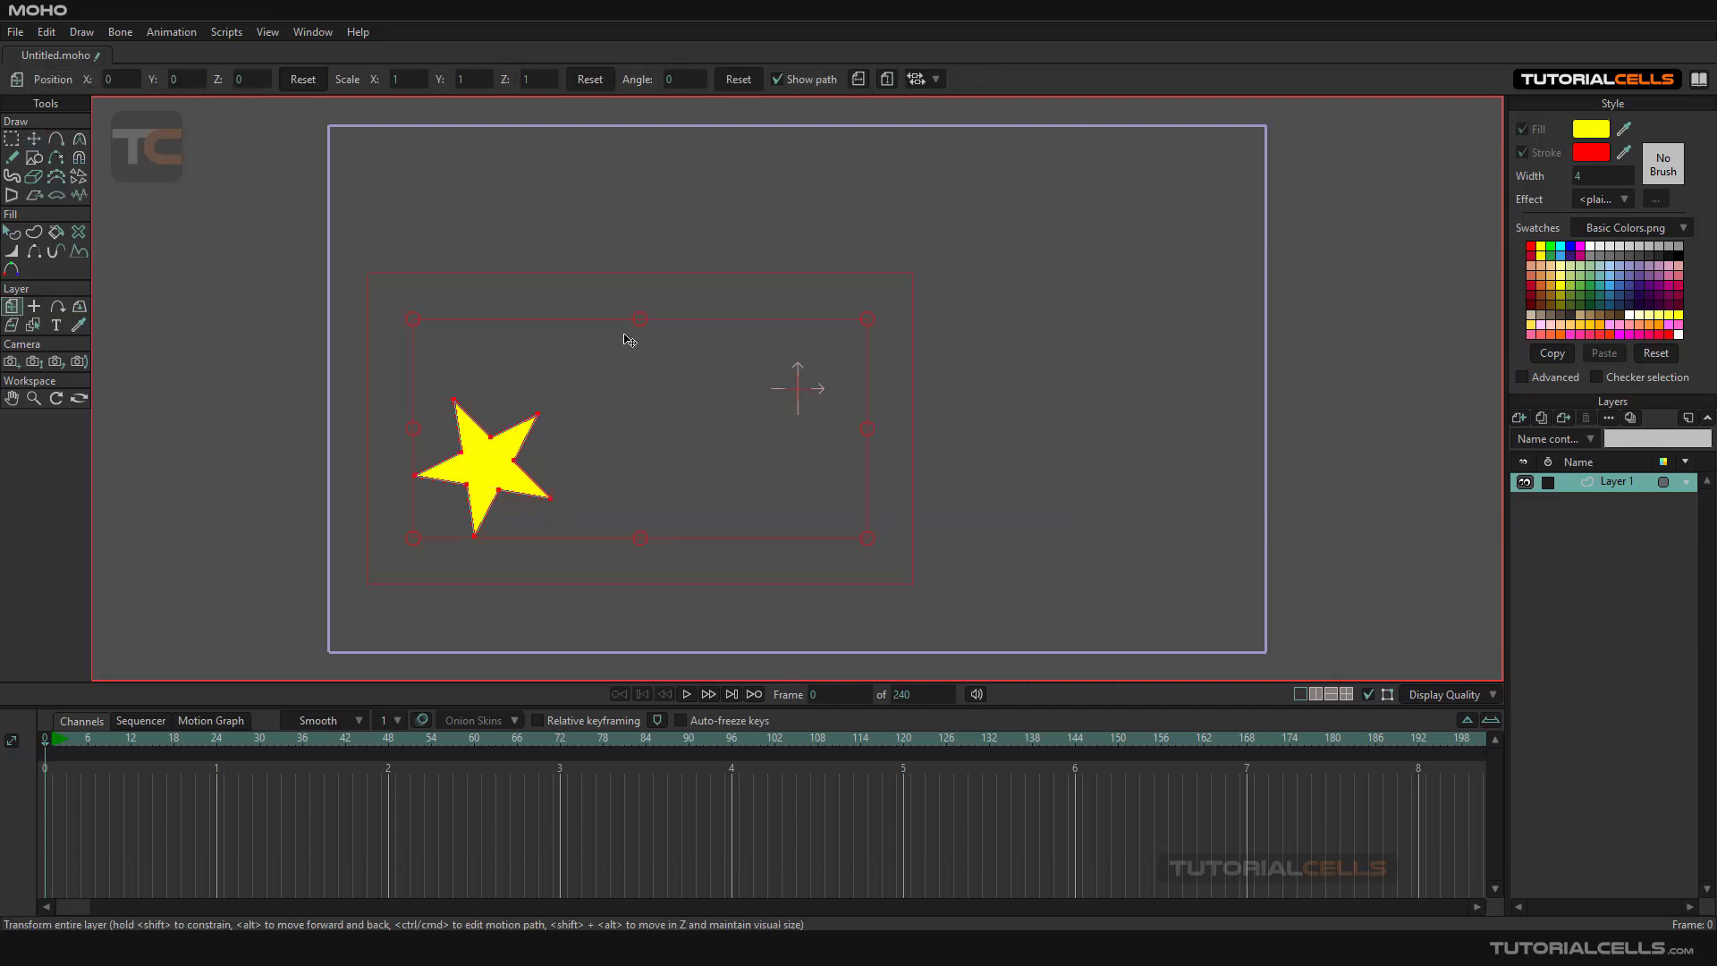
Create a new vector layer named 'path' above Layer 1.
left_click(1525, 421)
left_click(1531, 440)
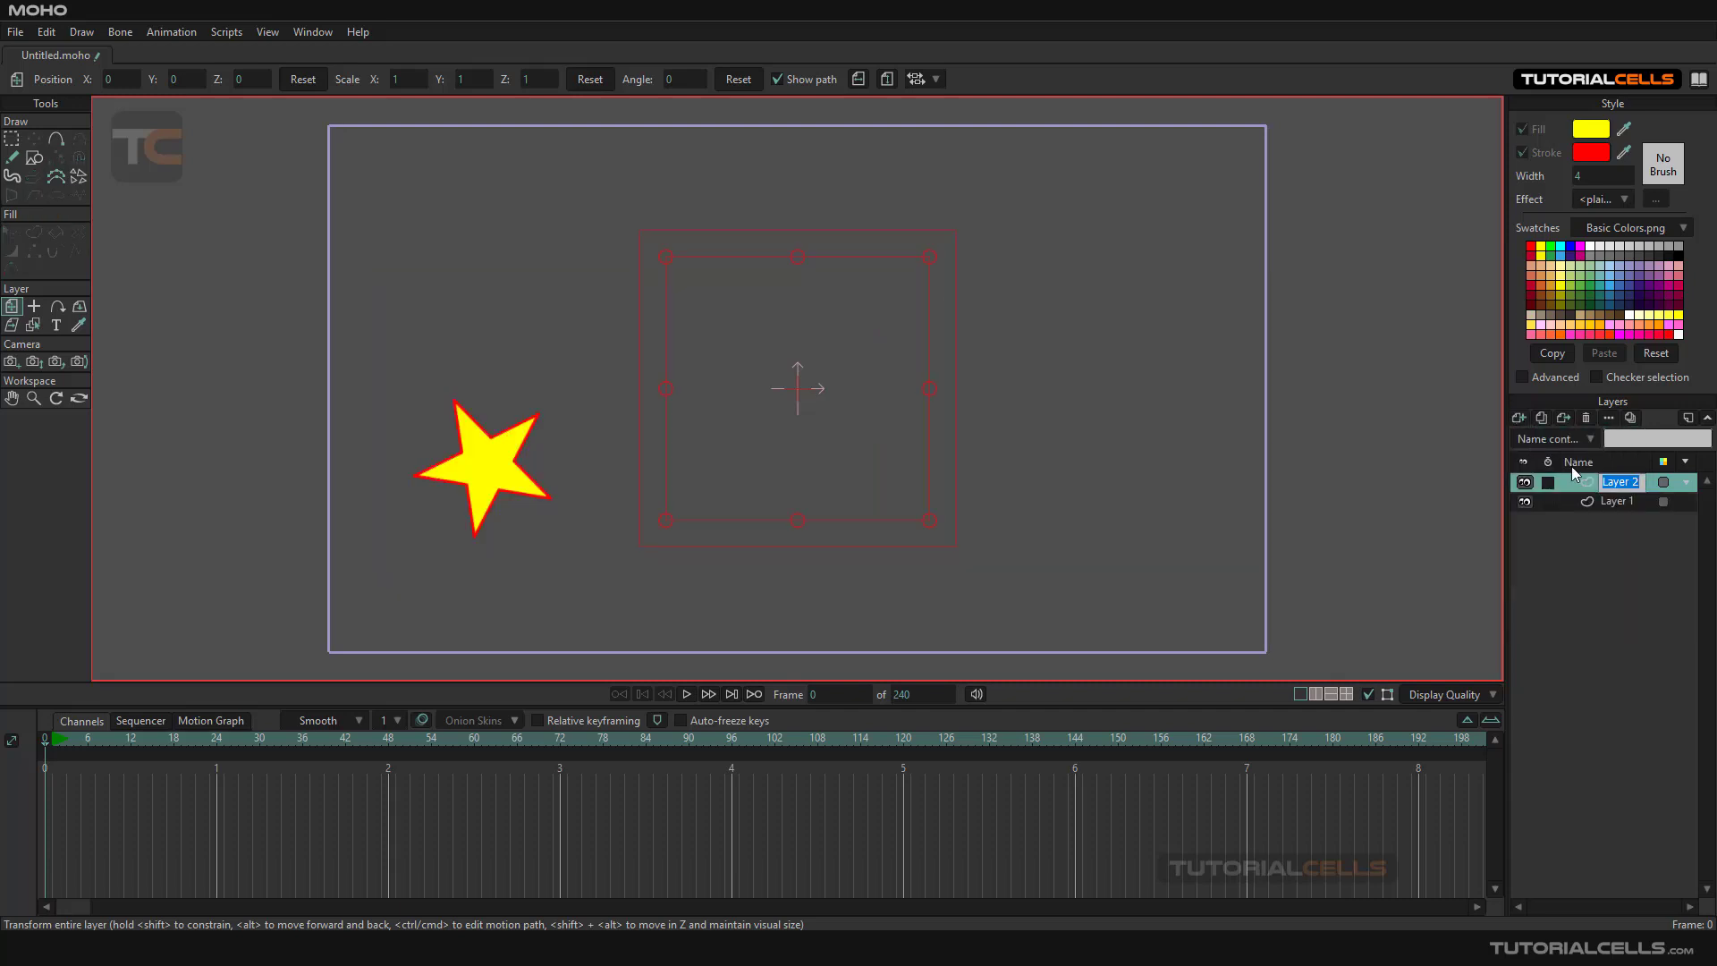
type("path")
left_click(1579, 567)
Draw a four-point wavy curve on the path layer from upper left to lower right.
left_click(57, 138)
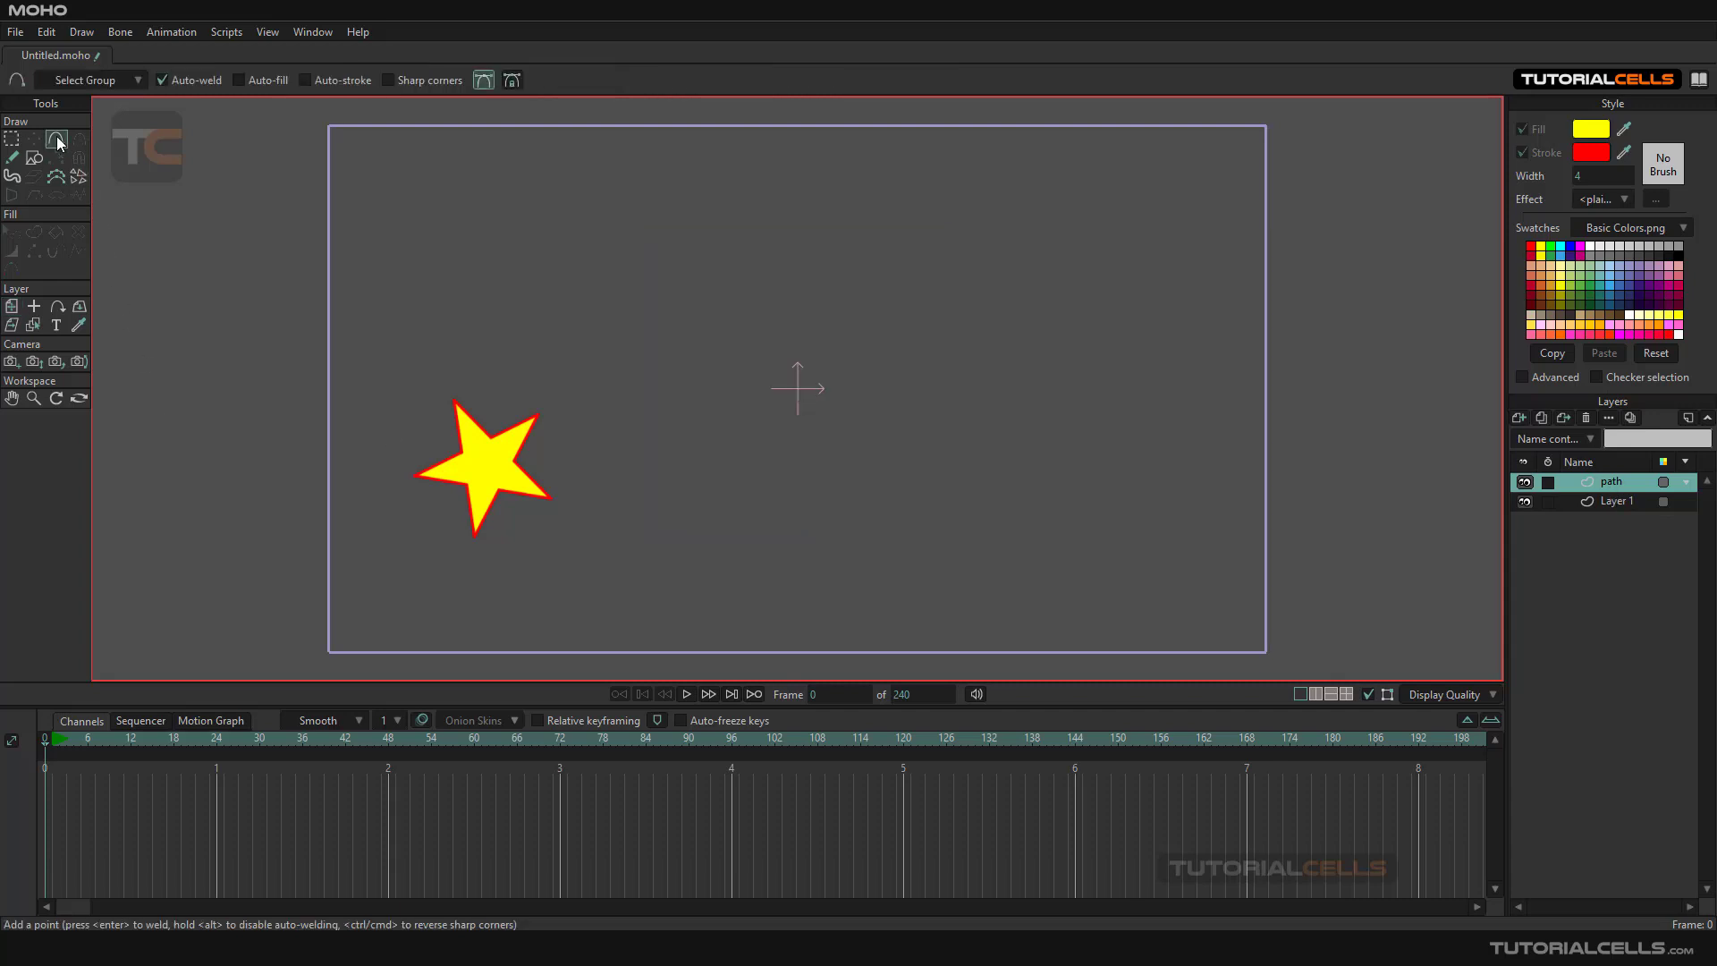
left_click_drag(571, 337, 623, 384)
left_click(676, 436)
left_click_drag(680, 441, 1083, 474)
left_click(33, 139)
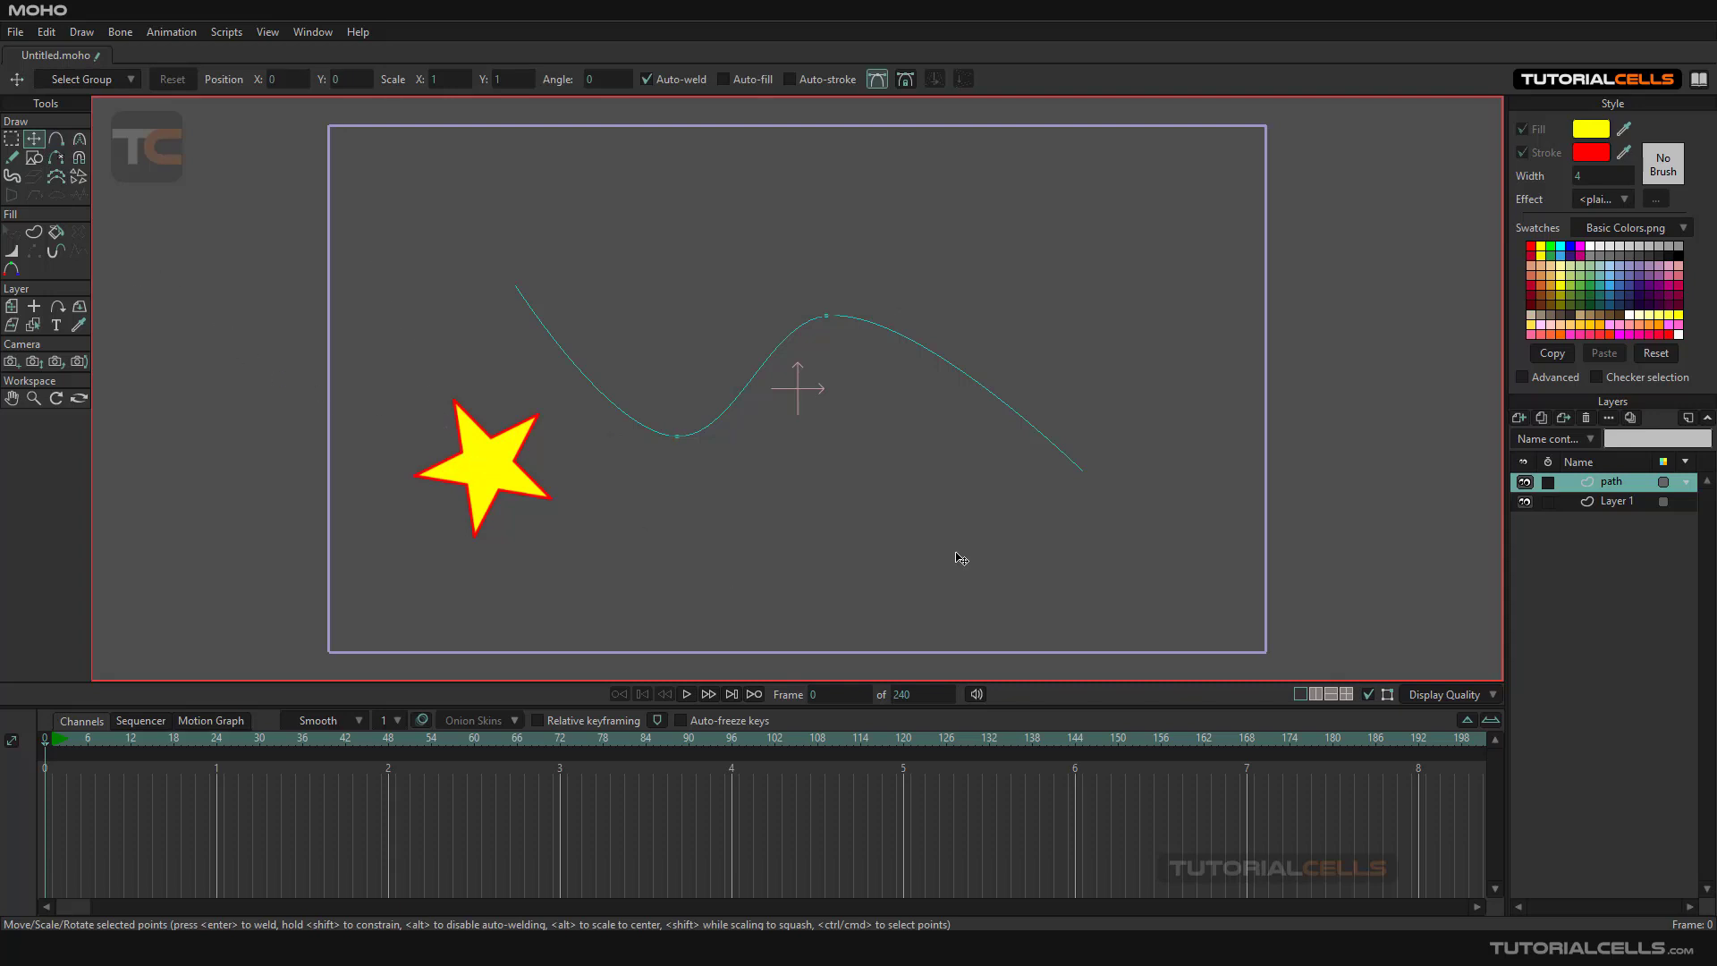
On Layer 1, drag the star along the path curve with Follow Path, then undo it.
left_click(1574, 503)
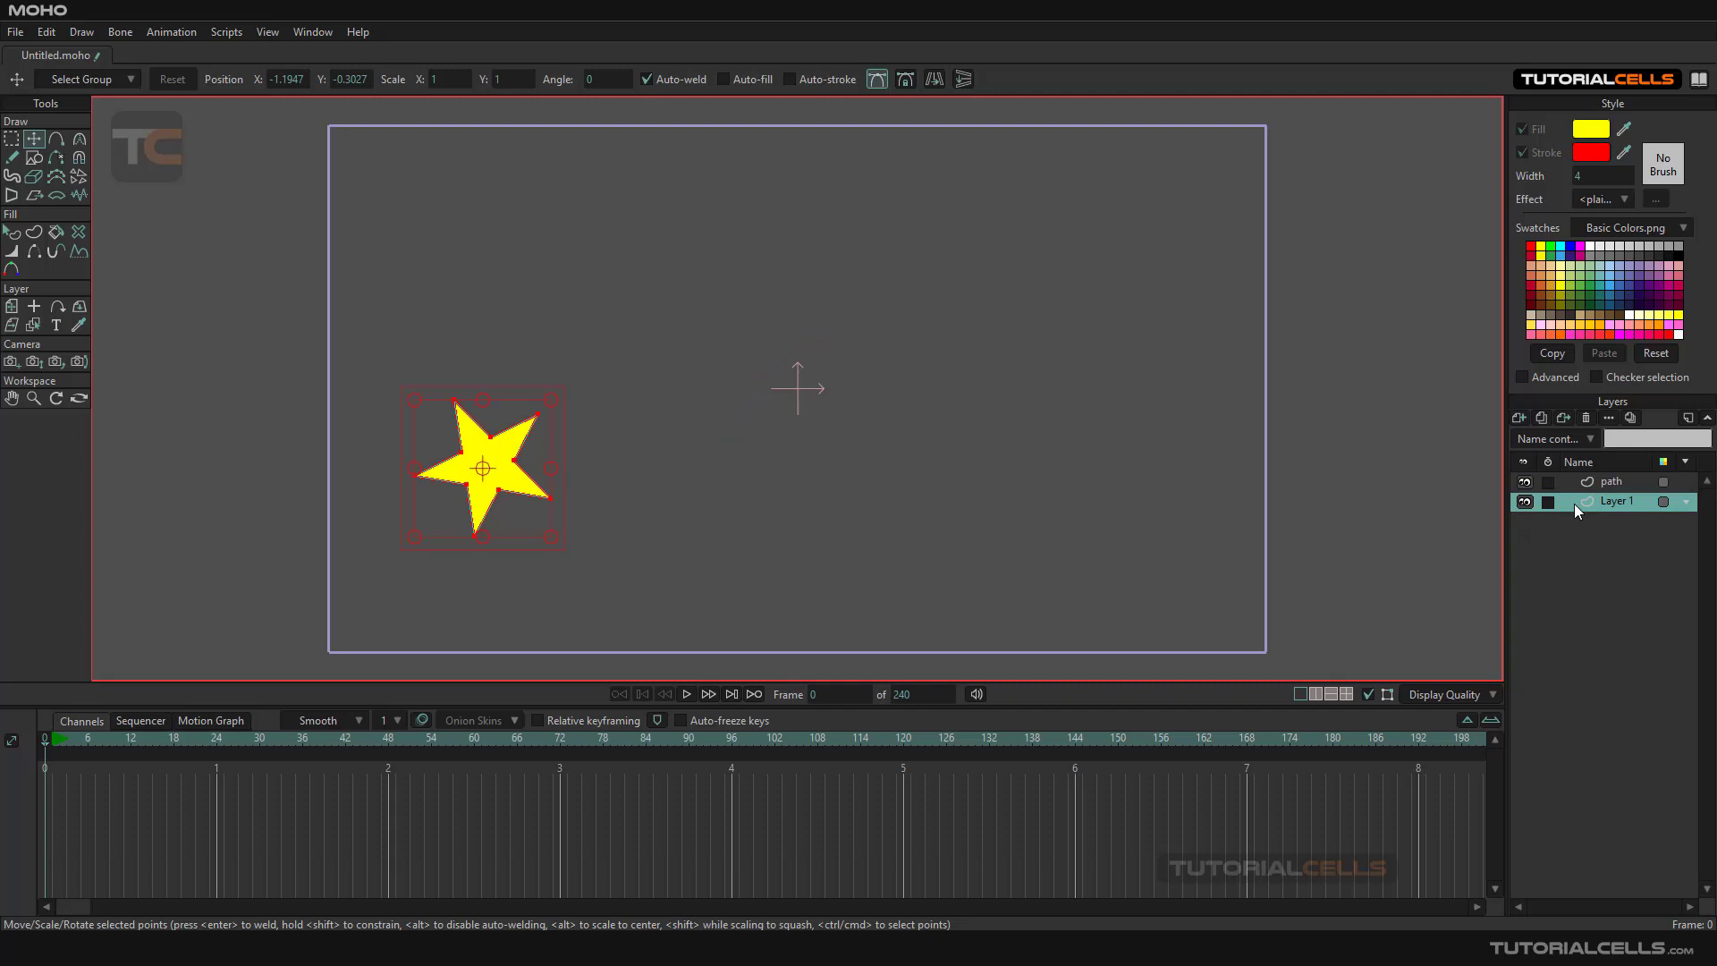
left_click(57, 307)
left_click_drag(522, 303, 614, 391)
key("ctrl+z")
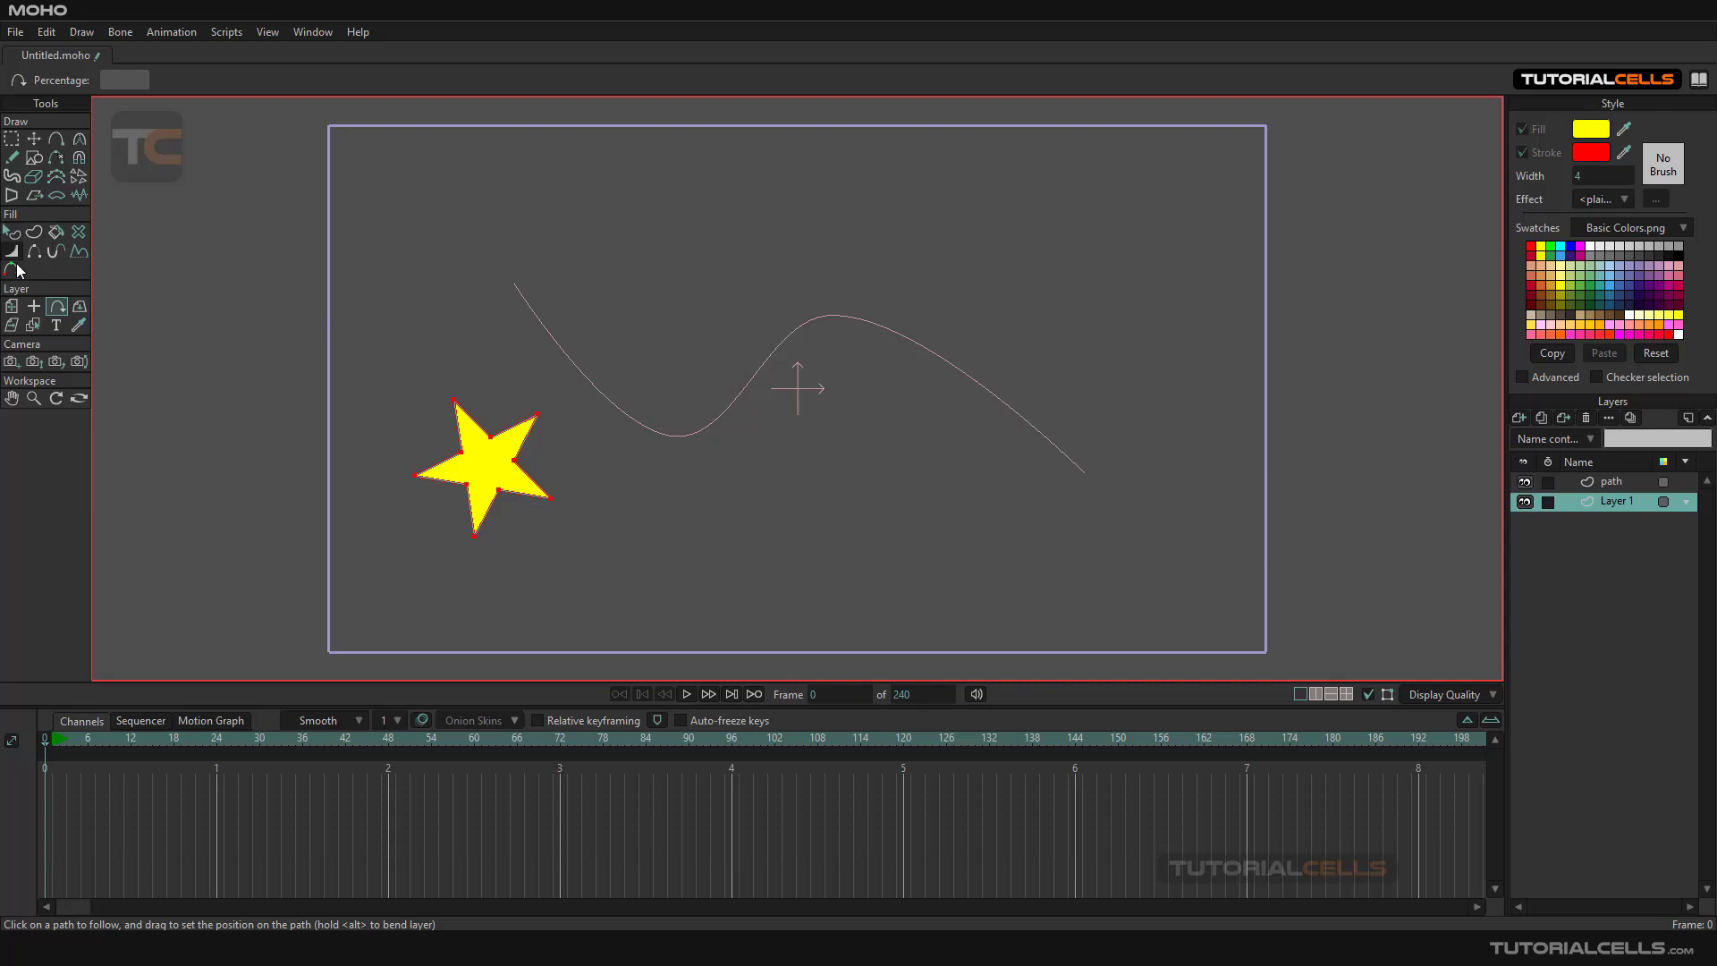
Set Layer 1's origin at the star's centre.
left_click(11, 306)
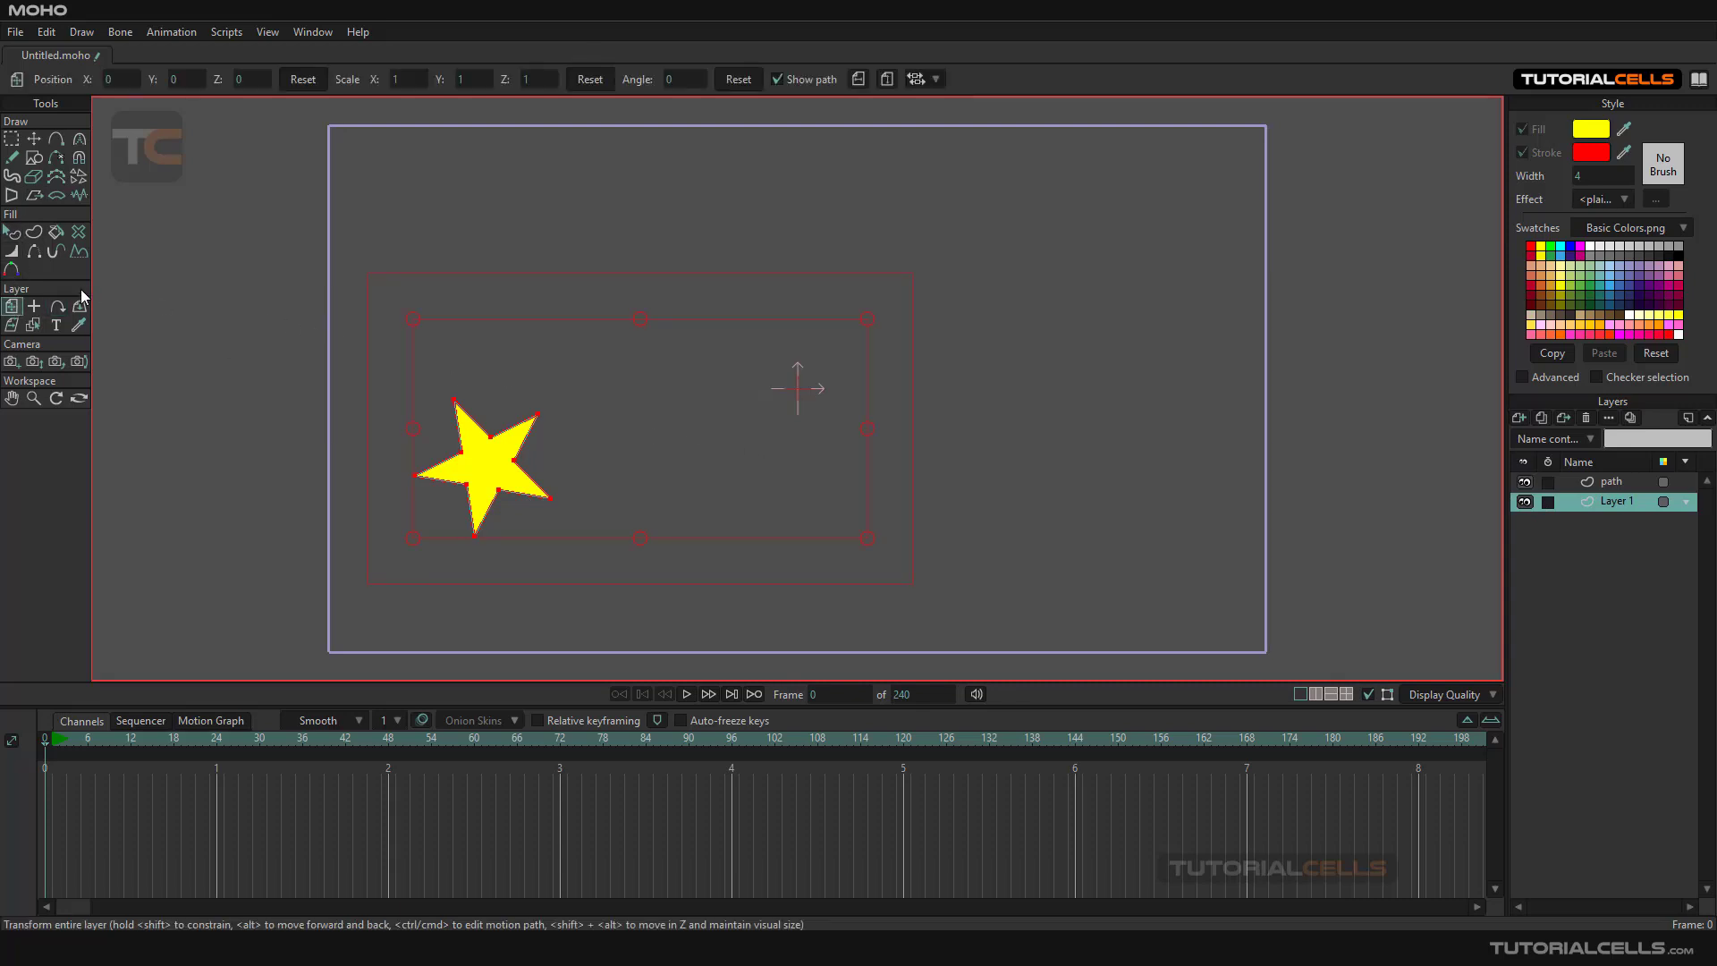
left_click(35, 306)
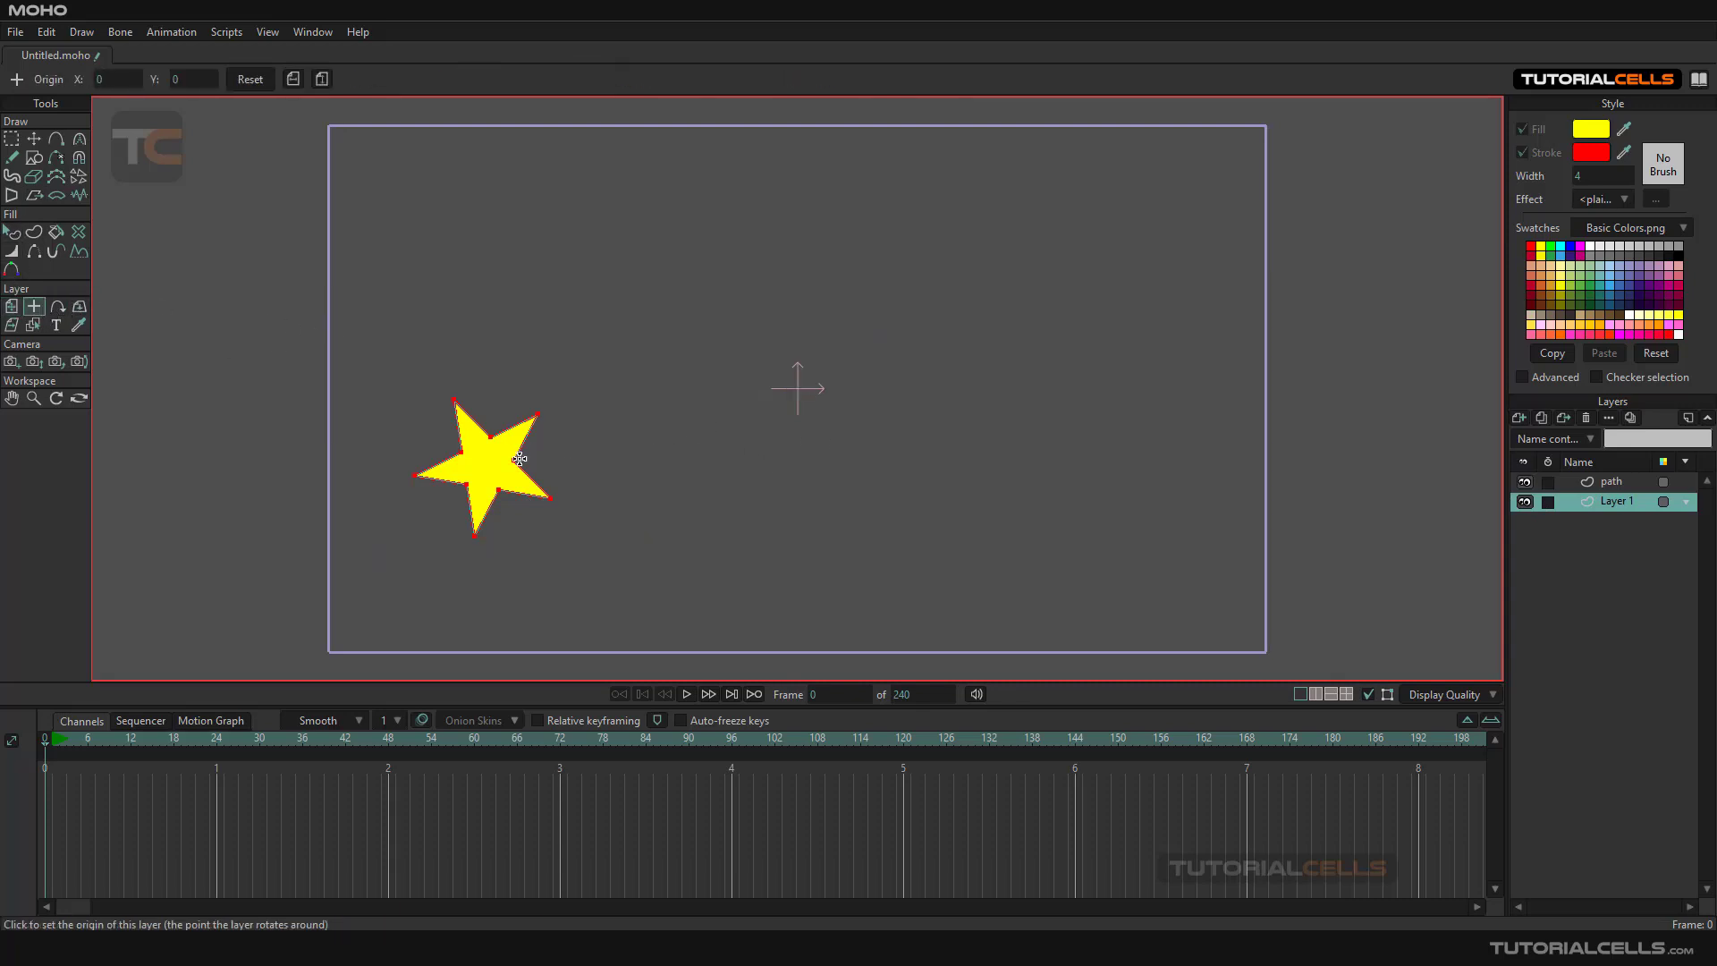
left_click(487, 463)
Shift the star up and right, then drag it along the path curve.
left_click(12, 306)
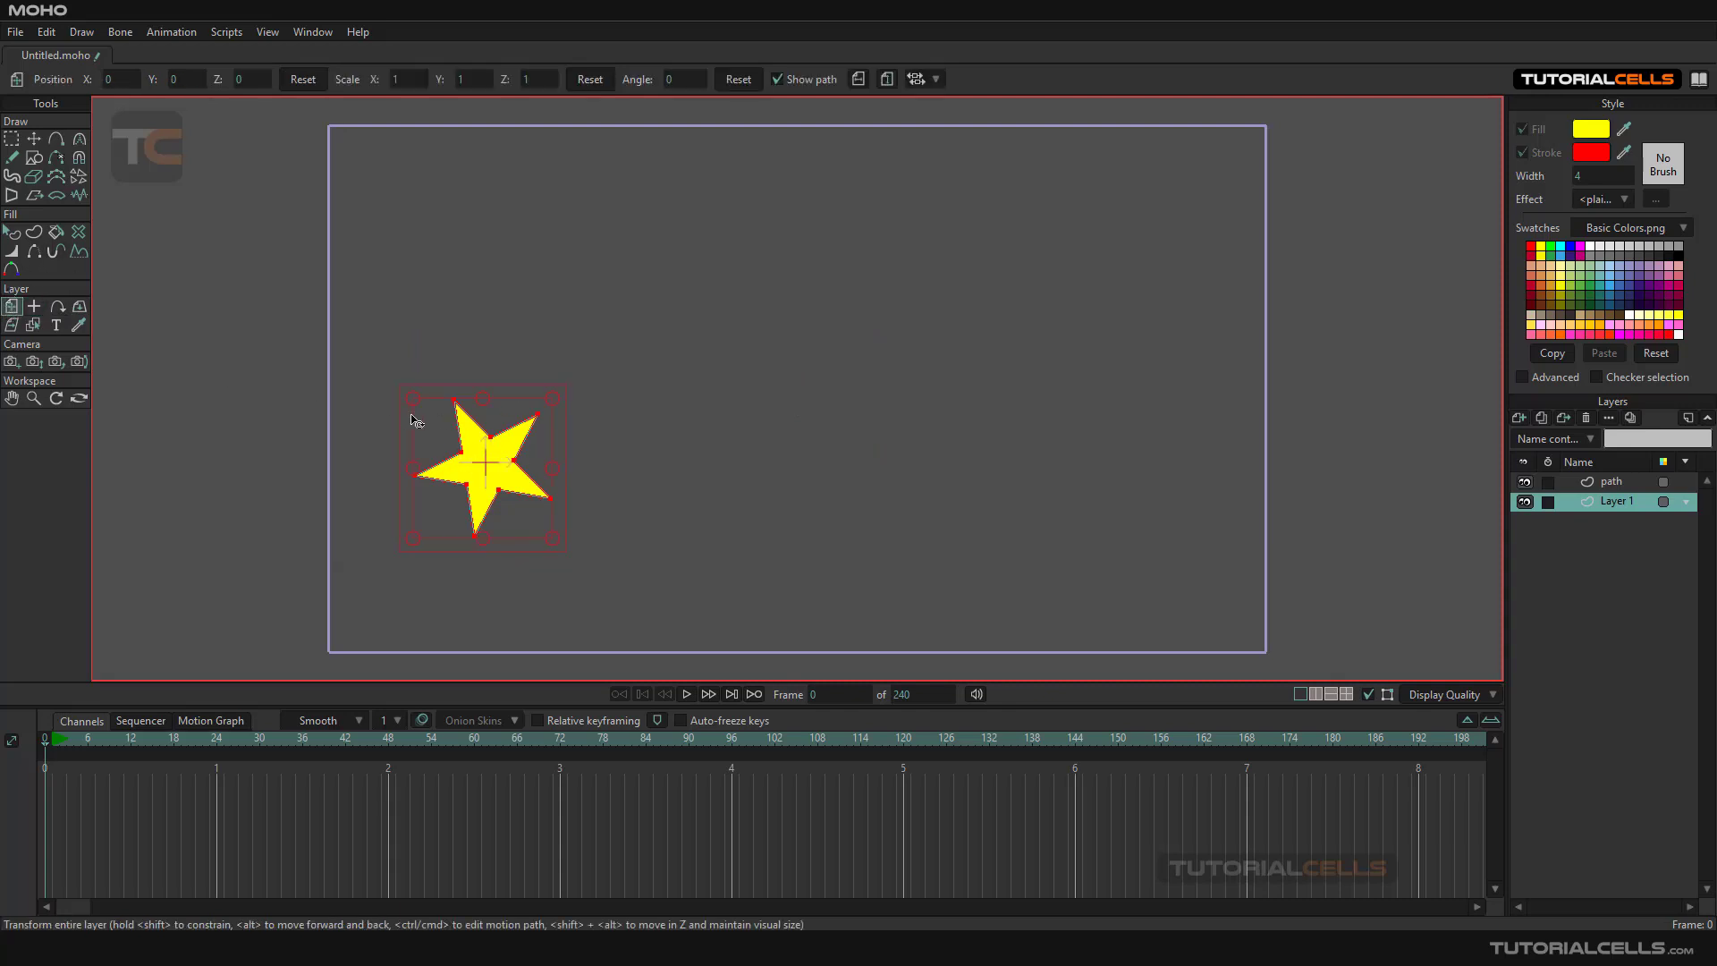
left_click_drag(465, 447, 496, 483)
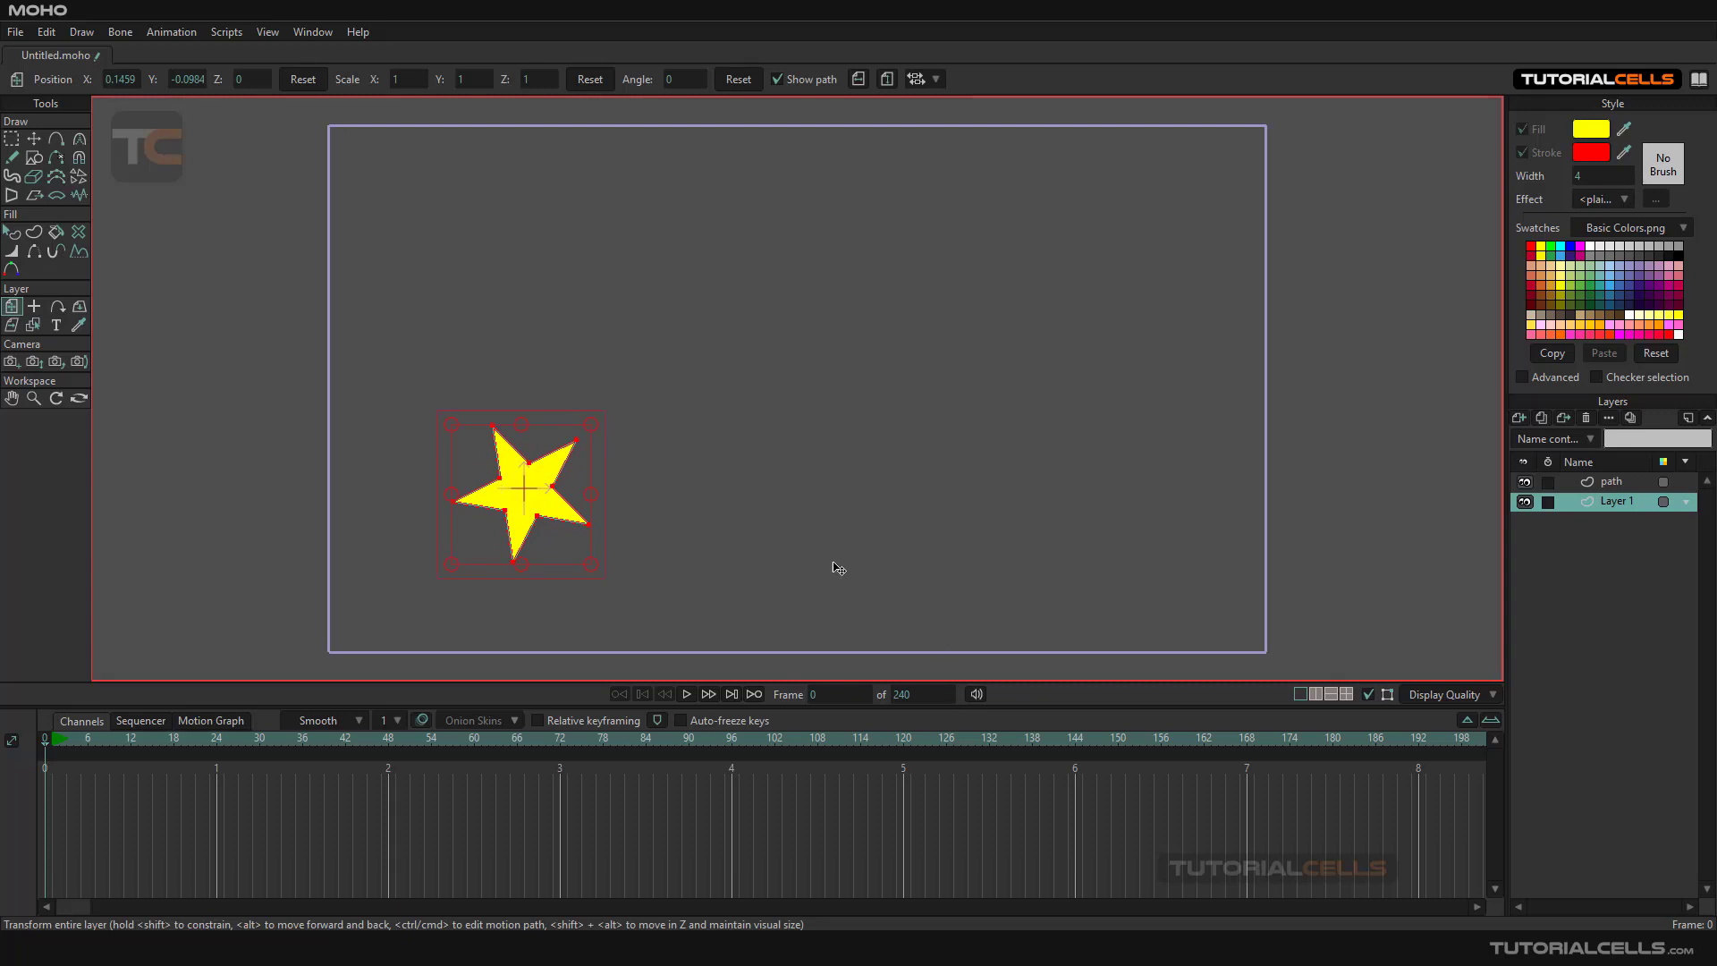
left_click(58, 308)
left_click_drag(523, 293, 483, 491)
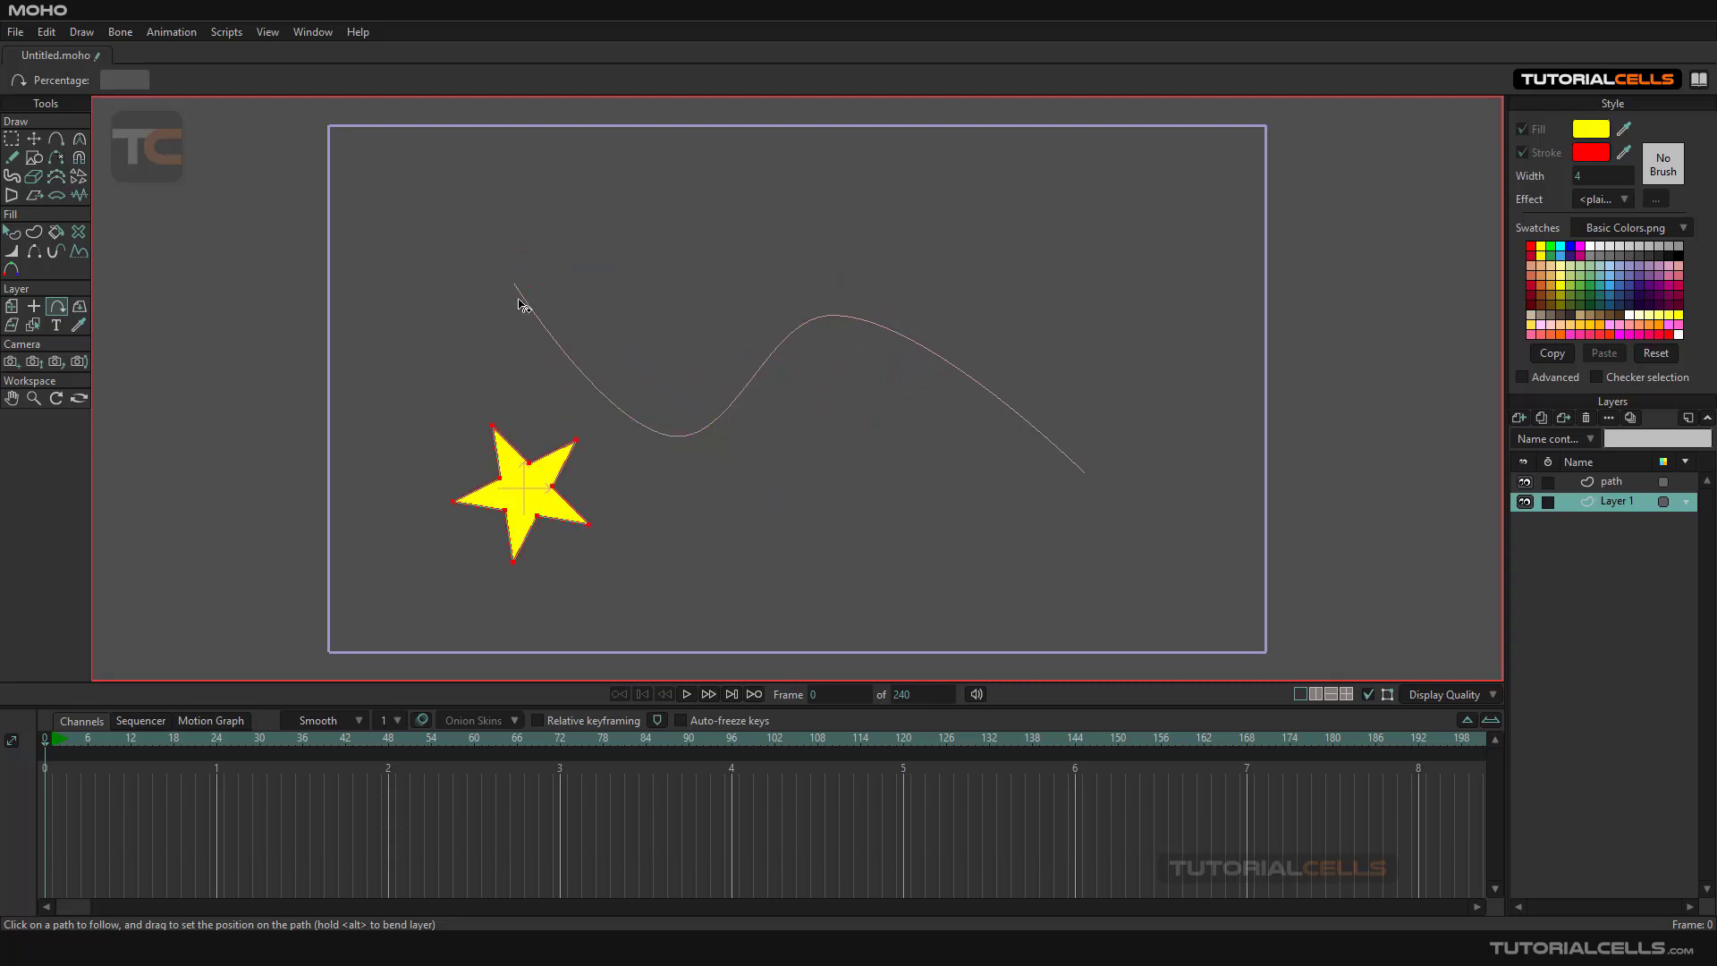
Snap the star onto the path curve, resting near its start at 0.10 percentage.
left_click_drag(523, 297, 891, 320)
left_click_drag(941, 374, 386, 338)
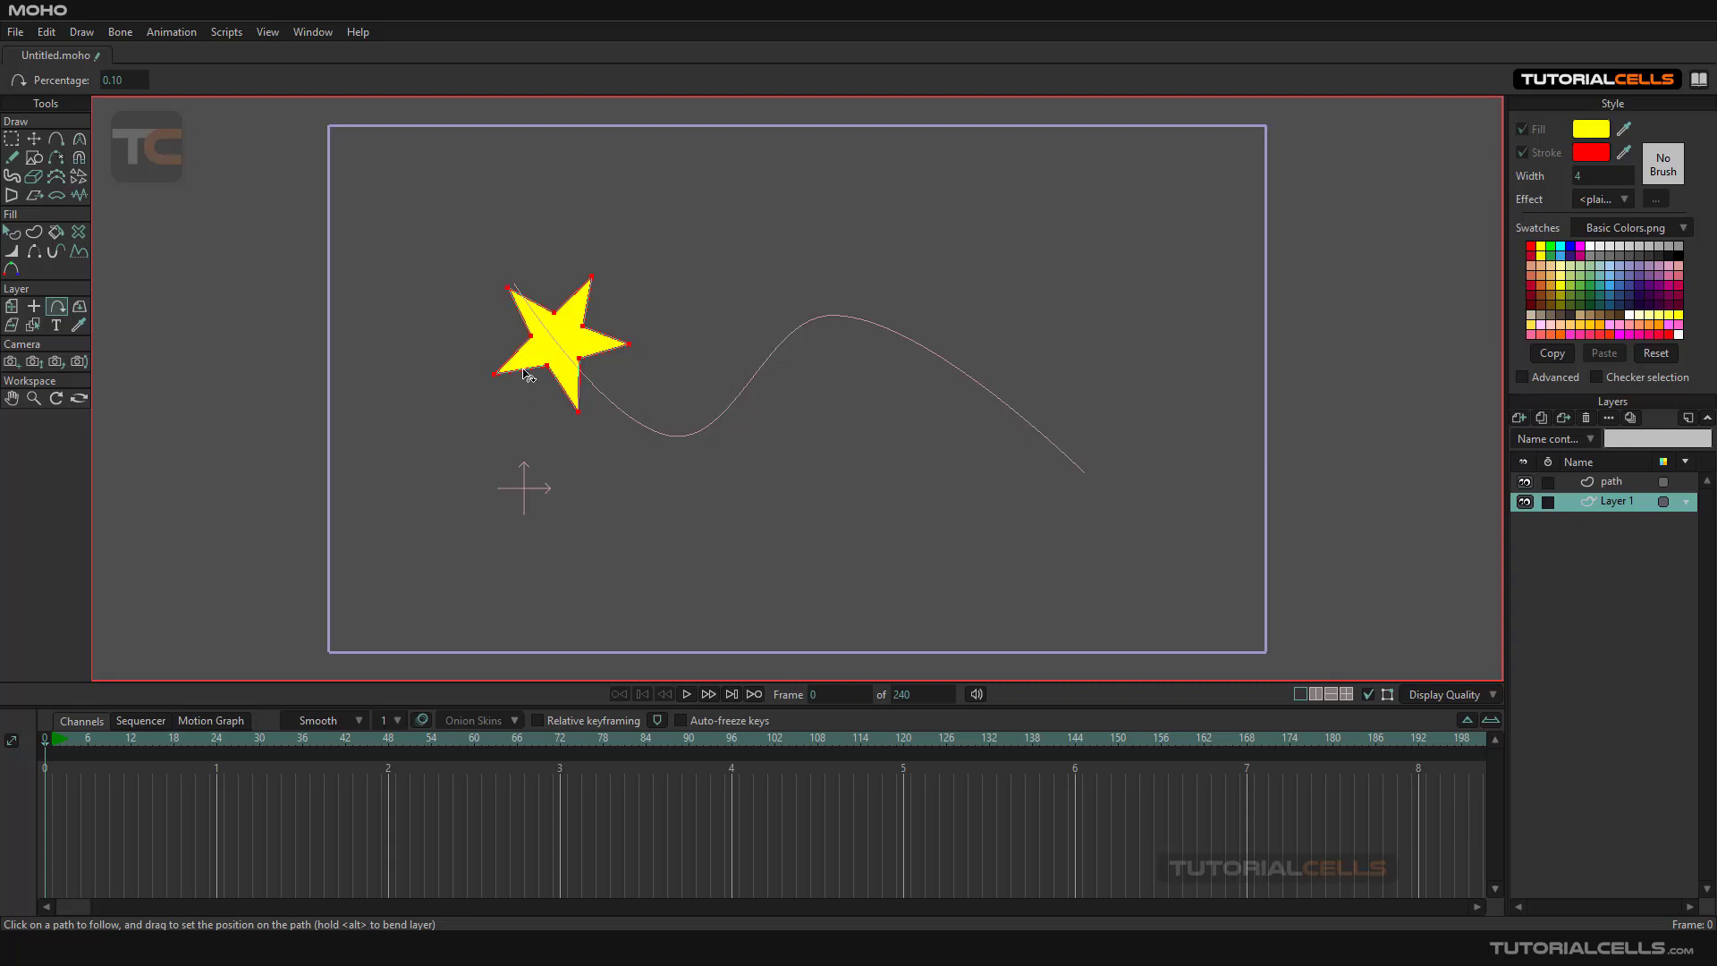
Undo the star's path placement and add a new vector layer named 'arrow' above Layer 1.
key("ctrl+z")
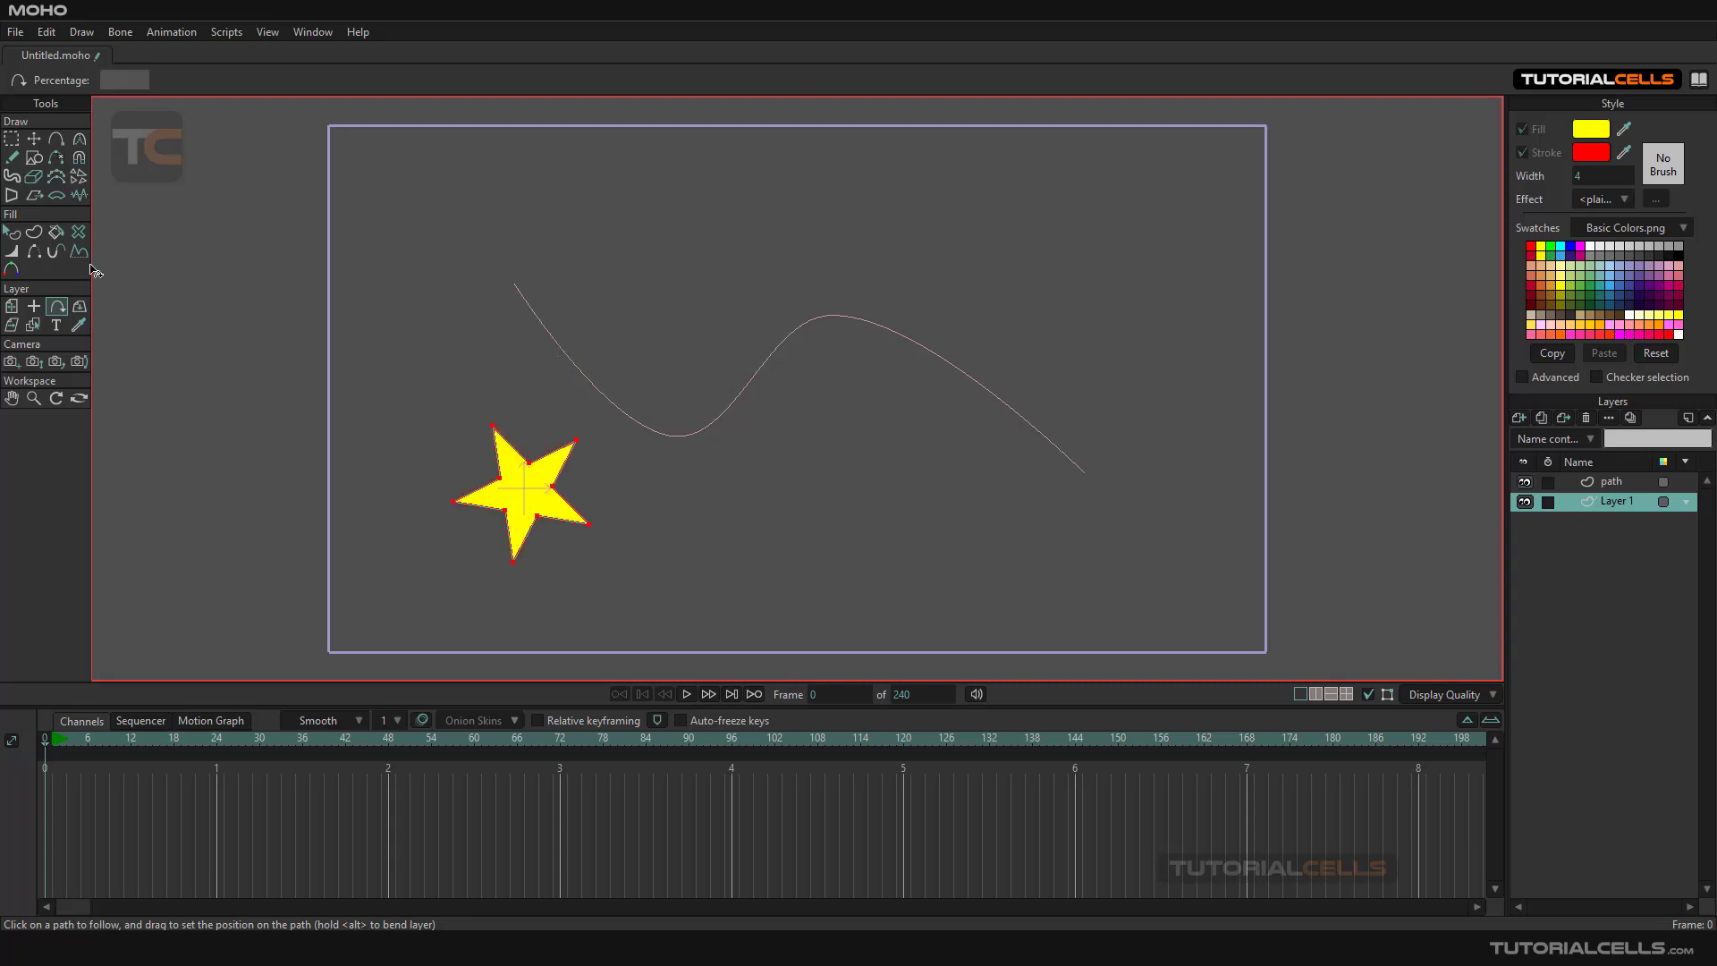
left_click(34, 160)
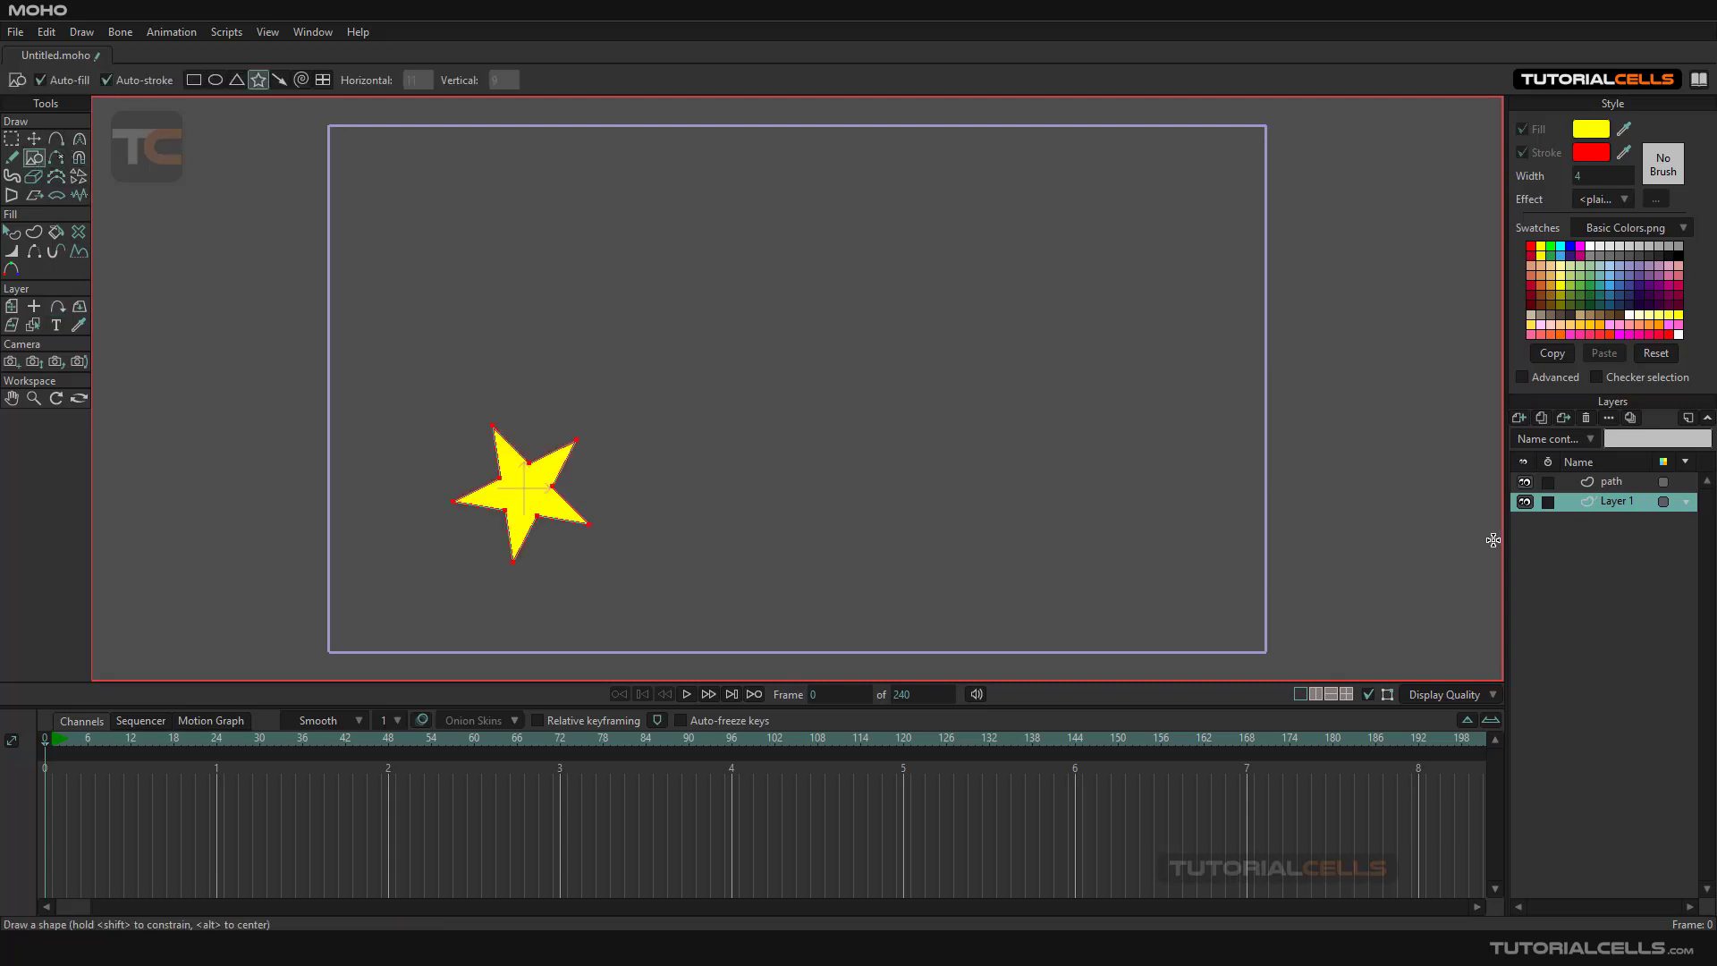
left_click(1519, 418)
left_click(1532, 433)
double_click(1617, 499)
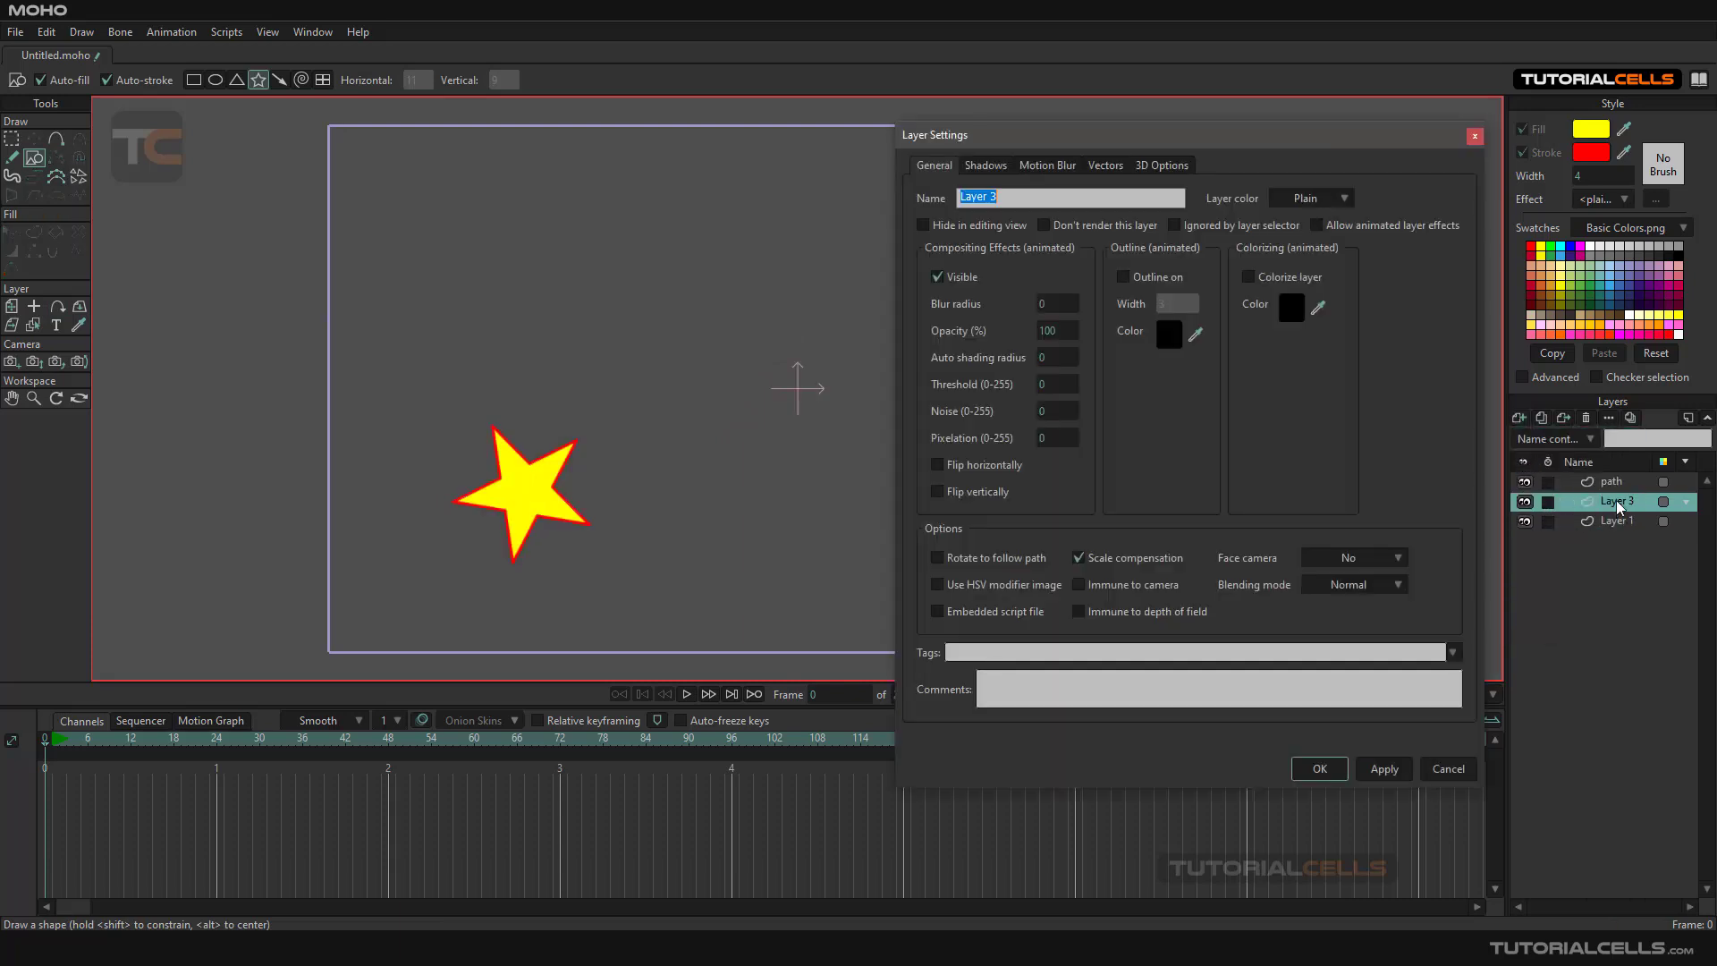
left_click(1475, 136)
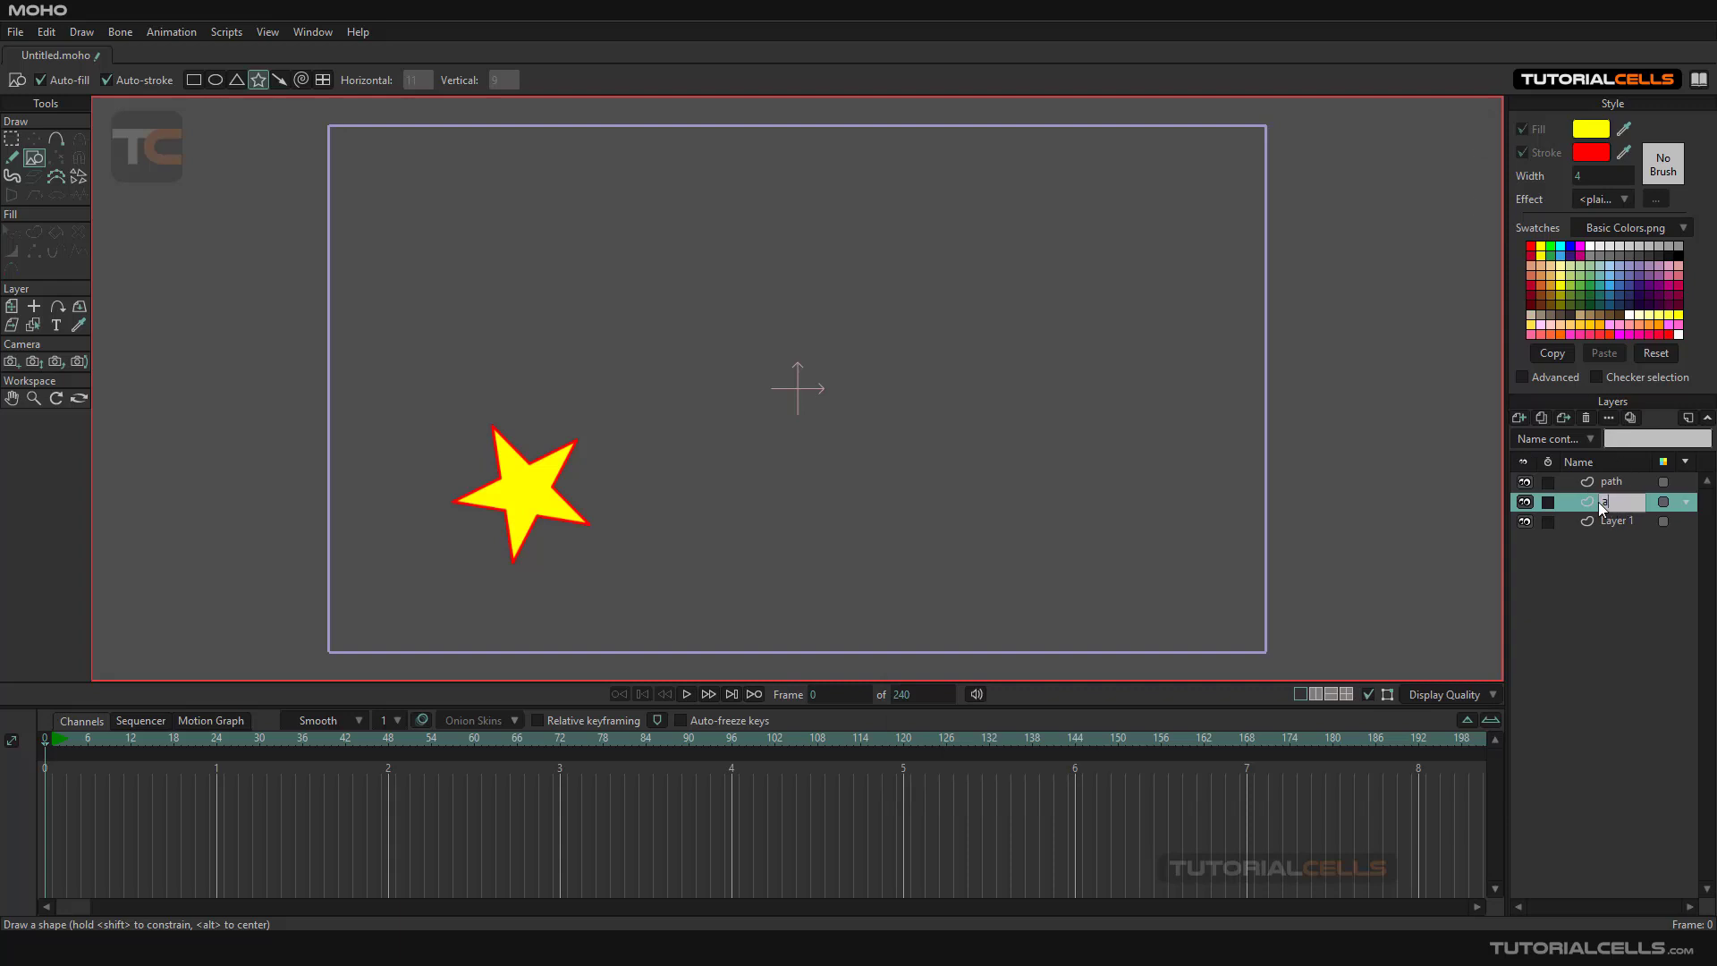
key("Return")
Draw a red upward arrow near the canvas centre and set the layer origin on its shaft (X -0.0780, Y 0.1137).
left_click(279, 81)
left_click_drag(778, 432, 779, 273)
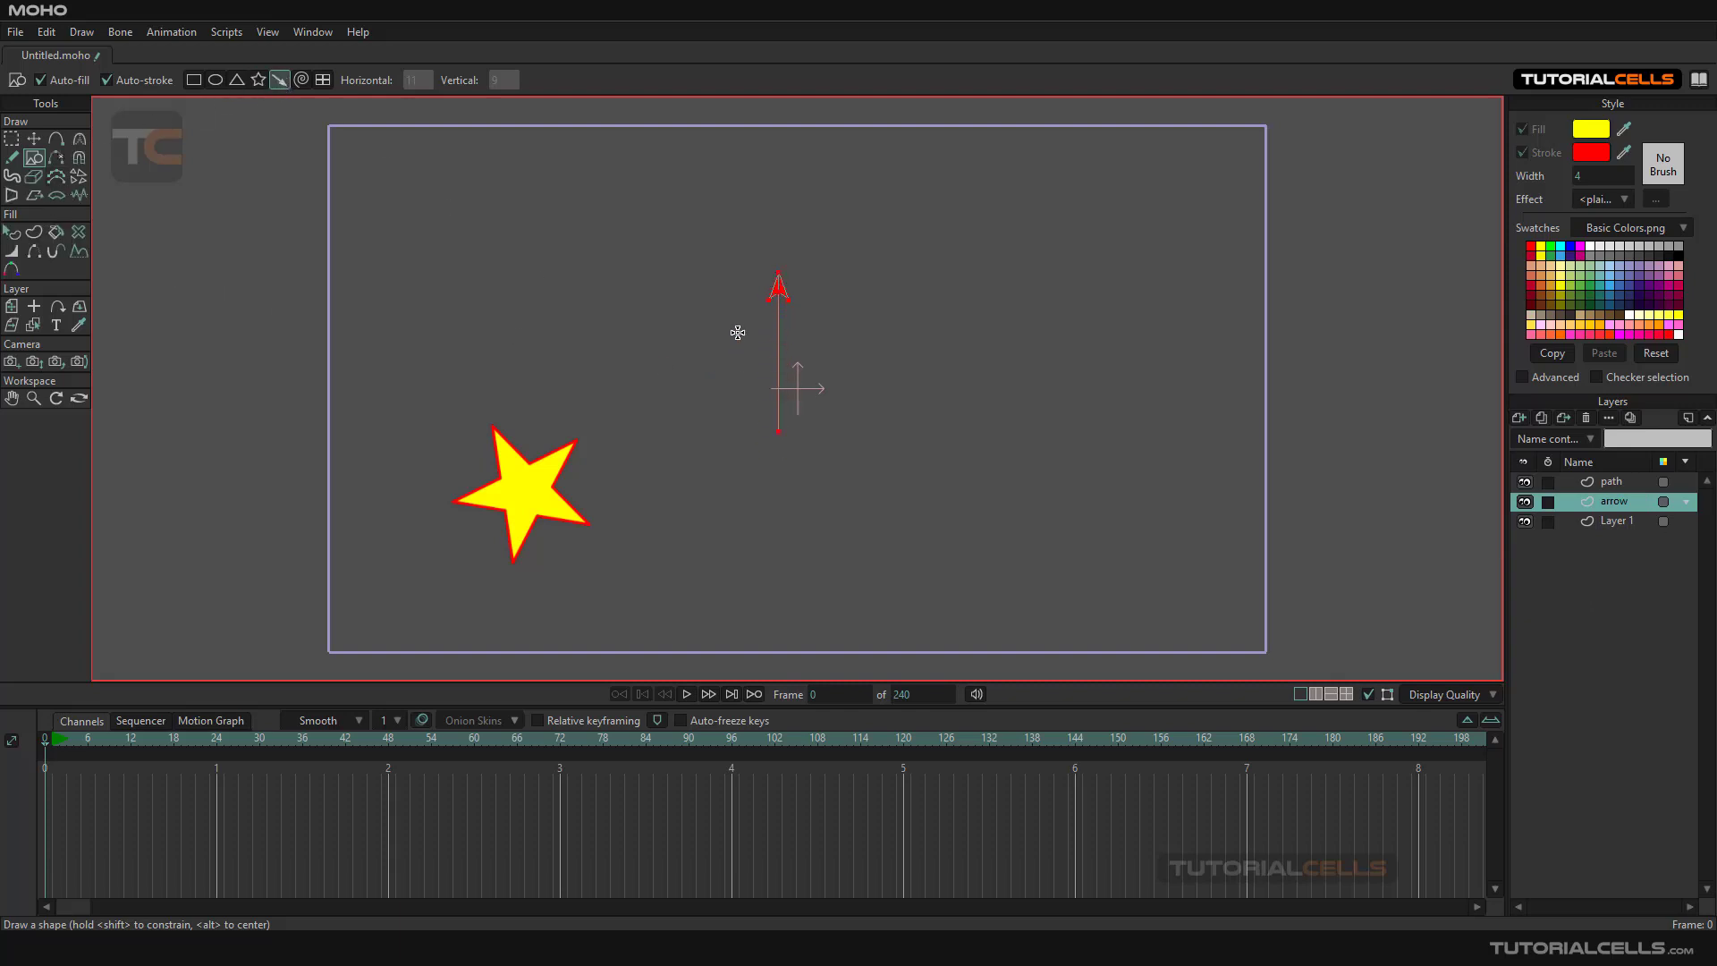
left_click(34, 139)
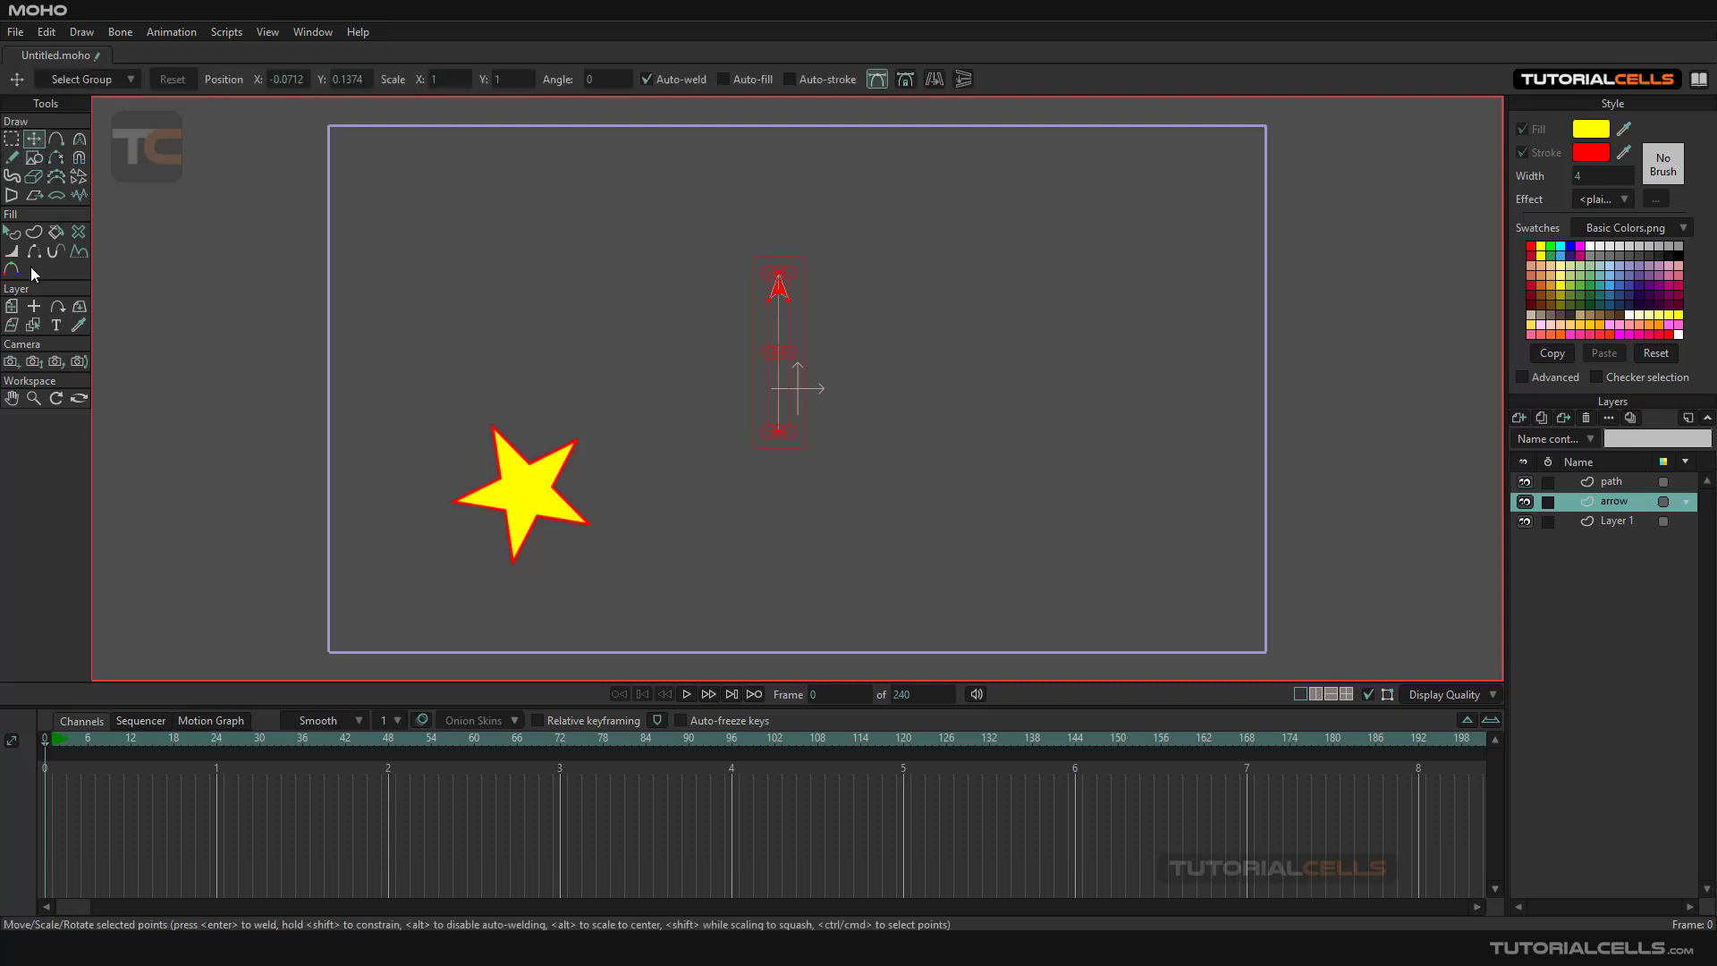
left_click(12, 306)
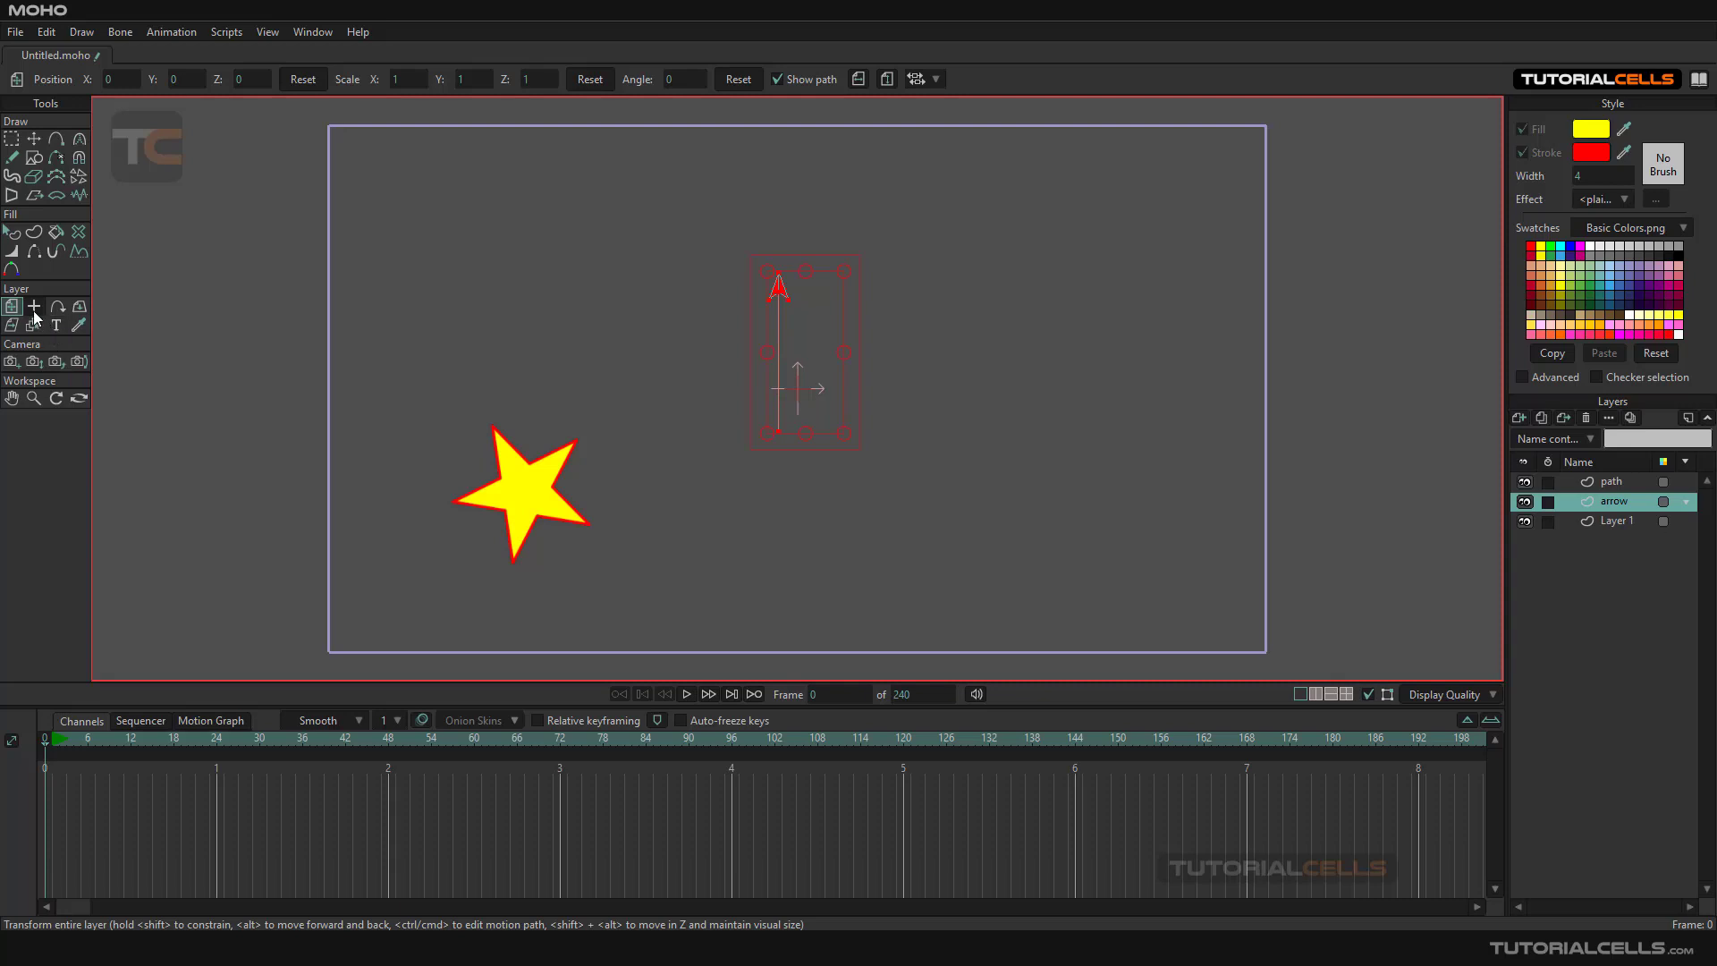
left_click(34, 308)
left_click(777, 359)
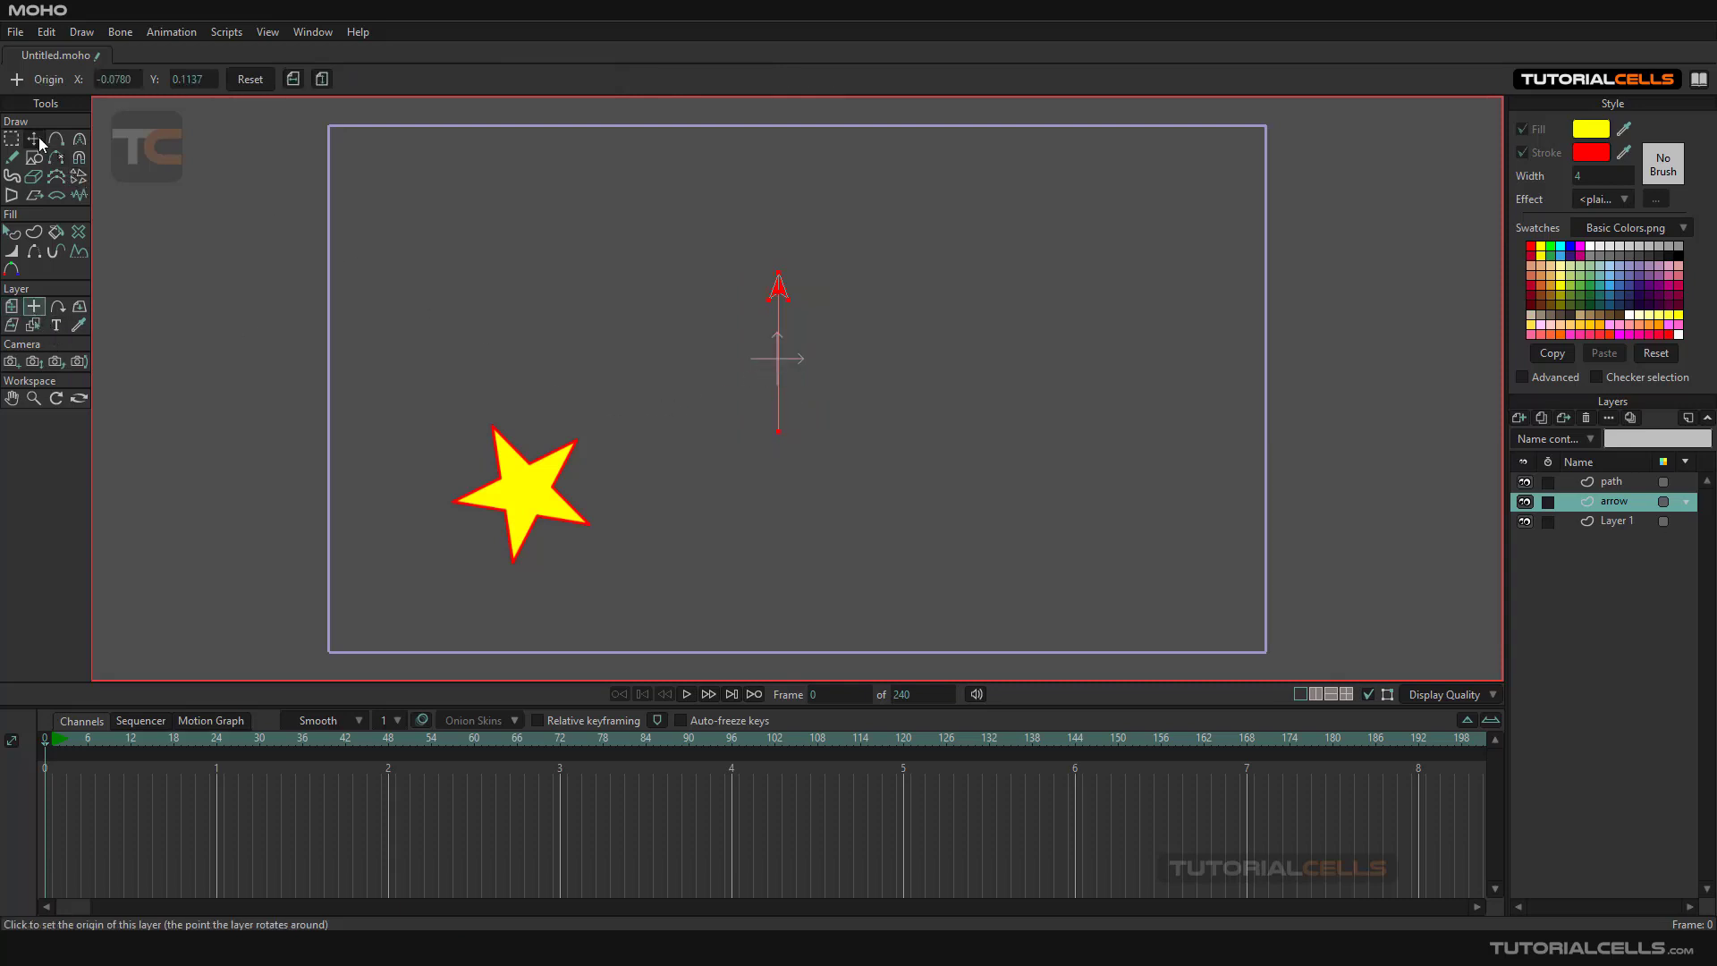
left_click(57, 306)
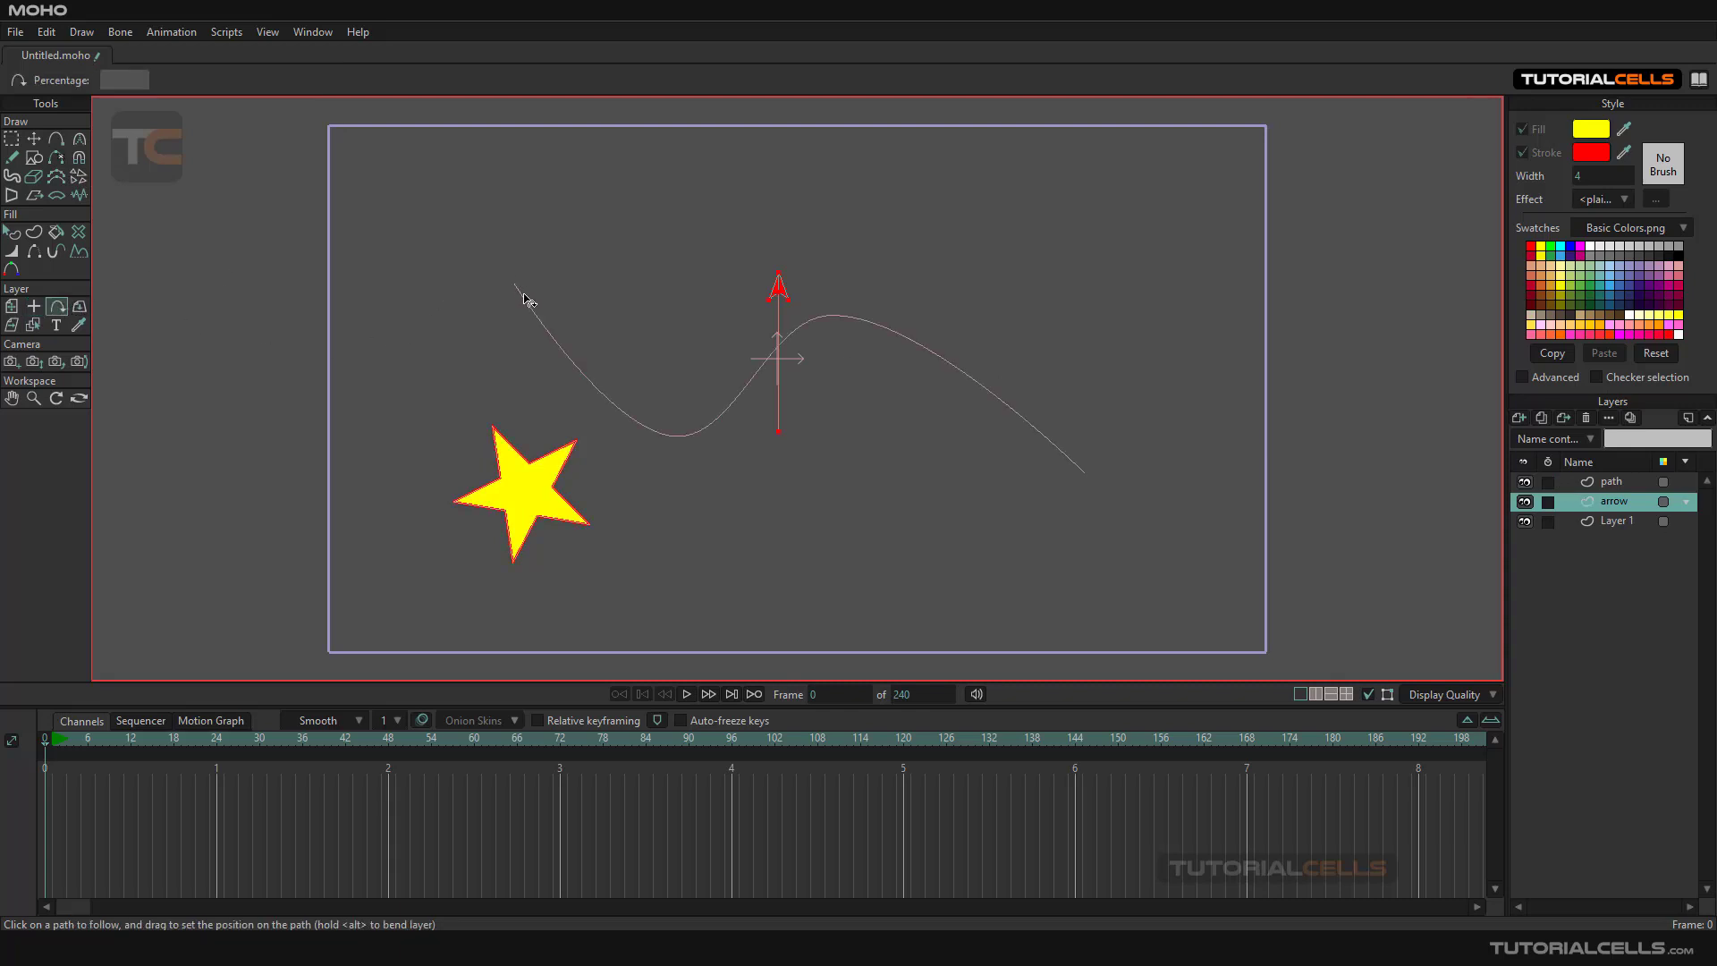
left_click_drag(525, 301, 452, 295)
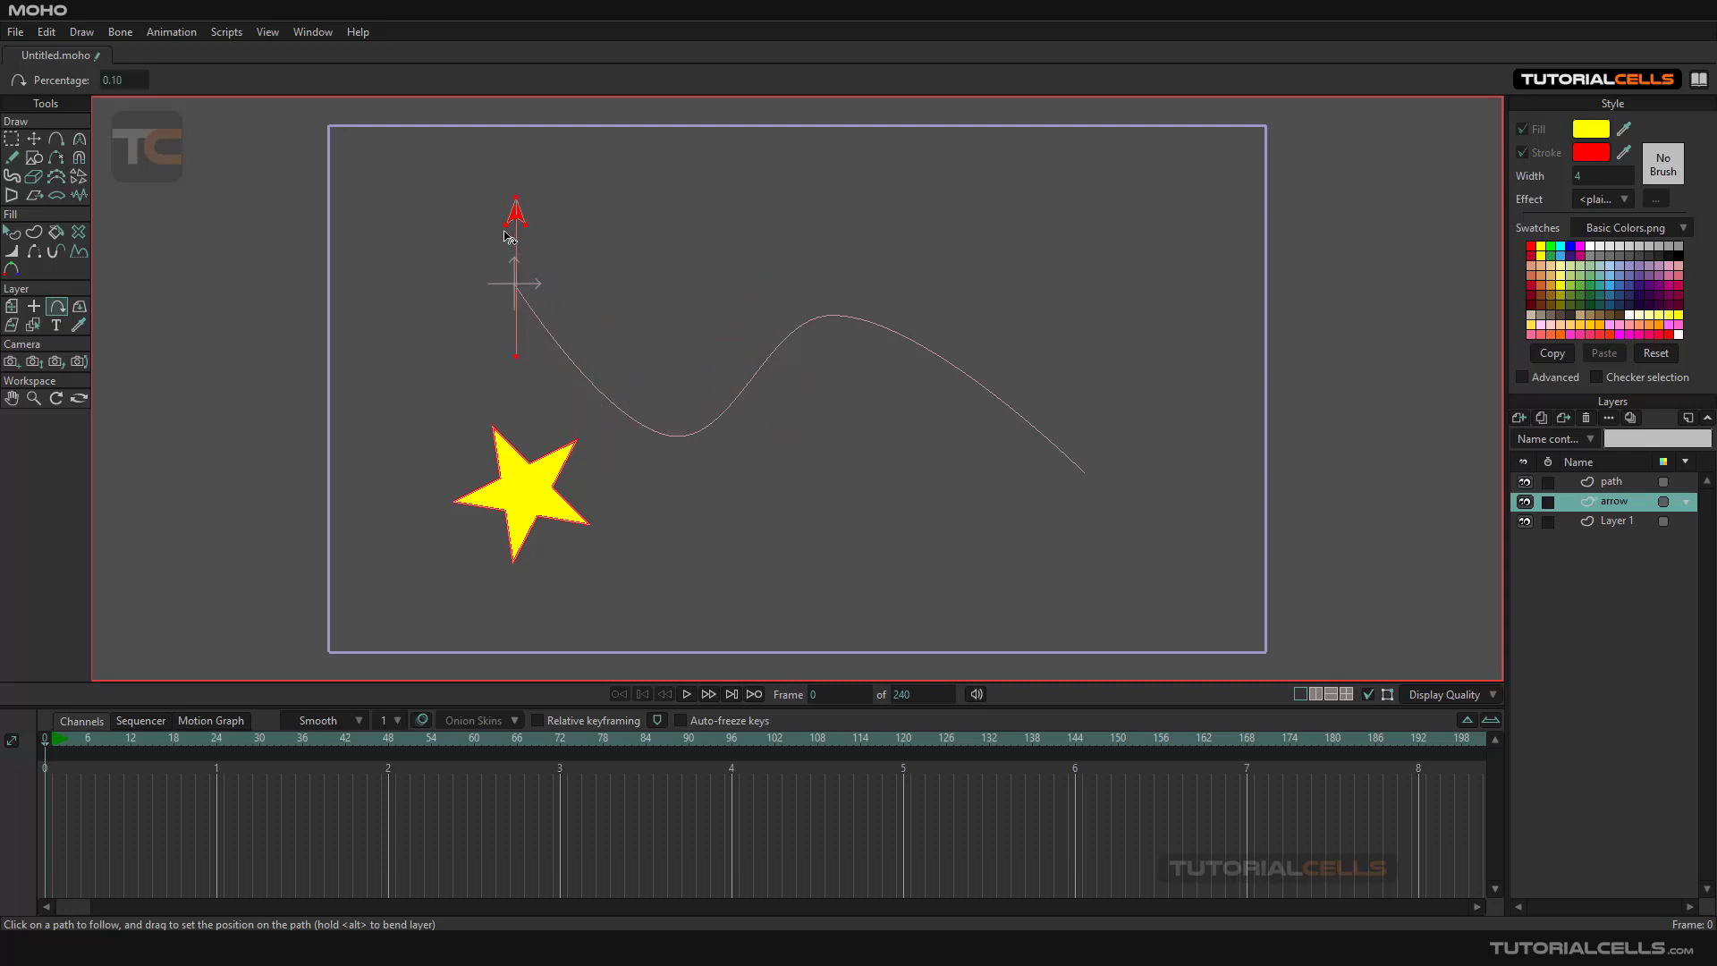
key("ctrl+z")
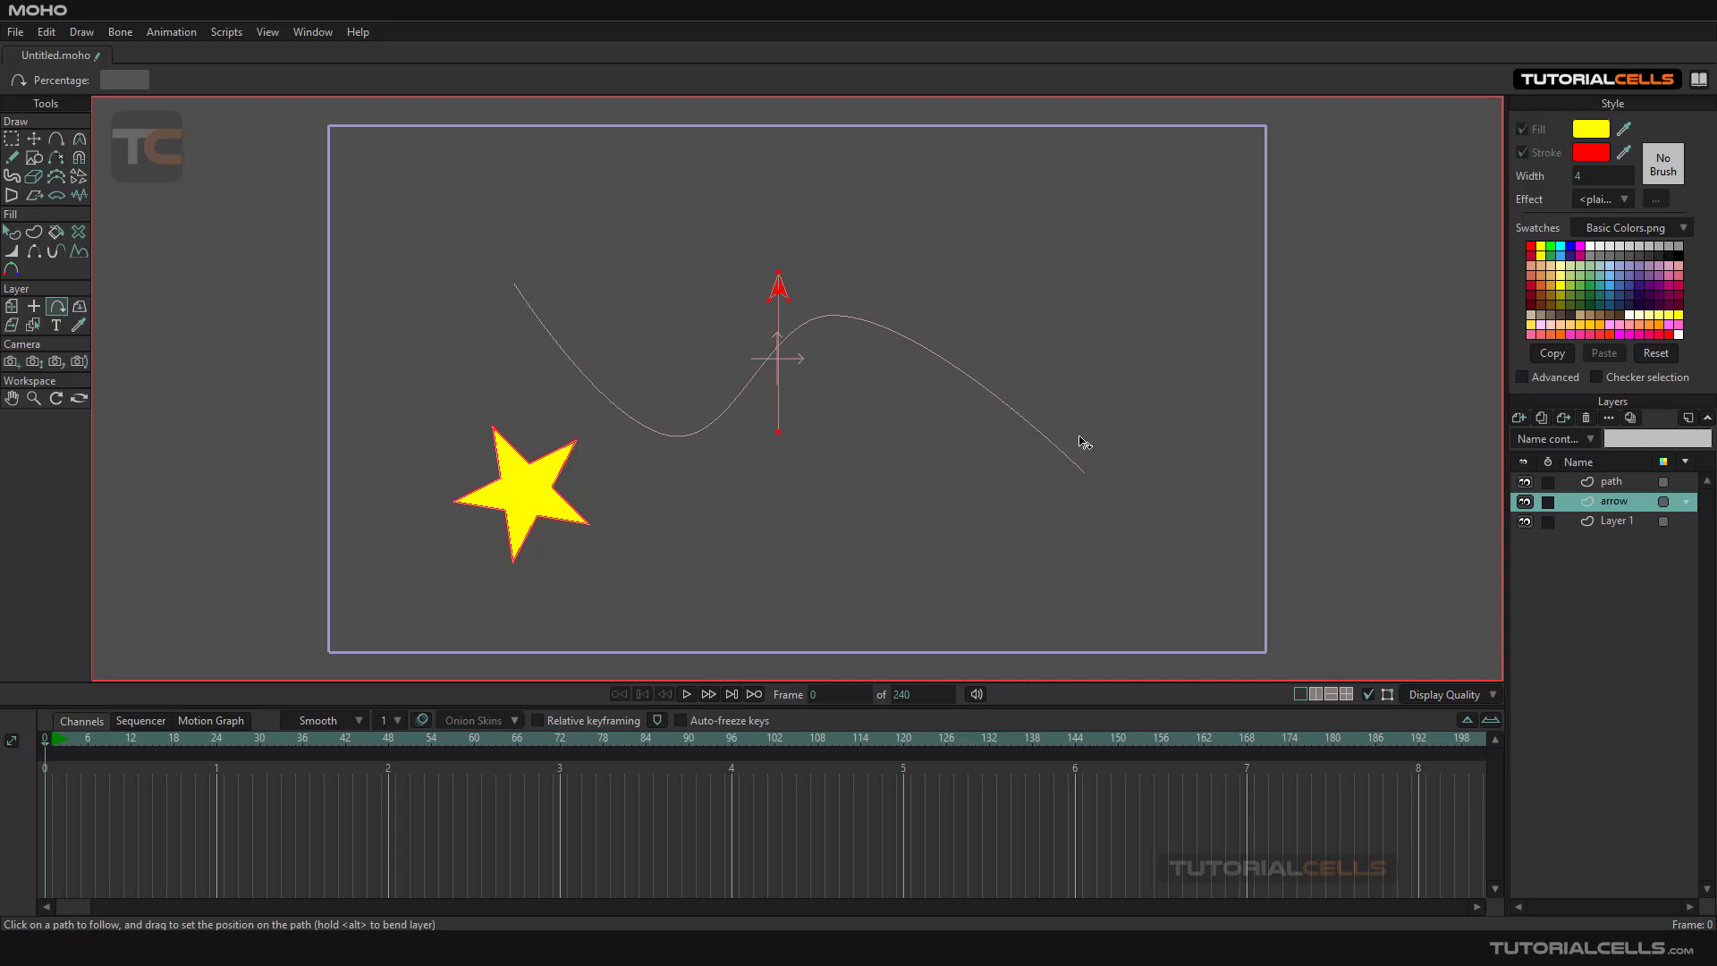
Turn on Rotate to follow path in the arrow layer's settings.
double_click(1591, 502)
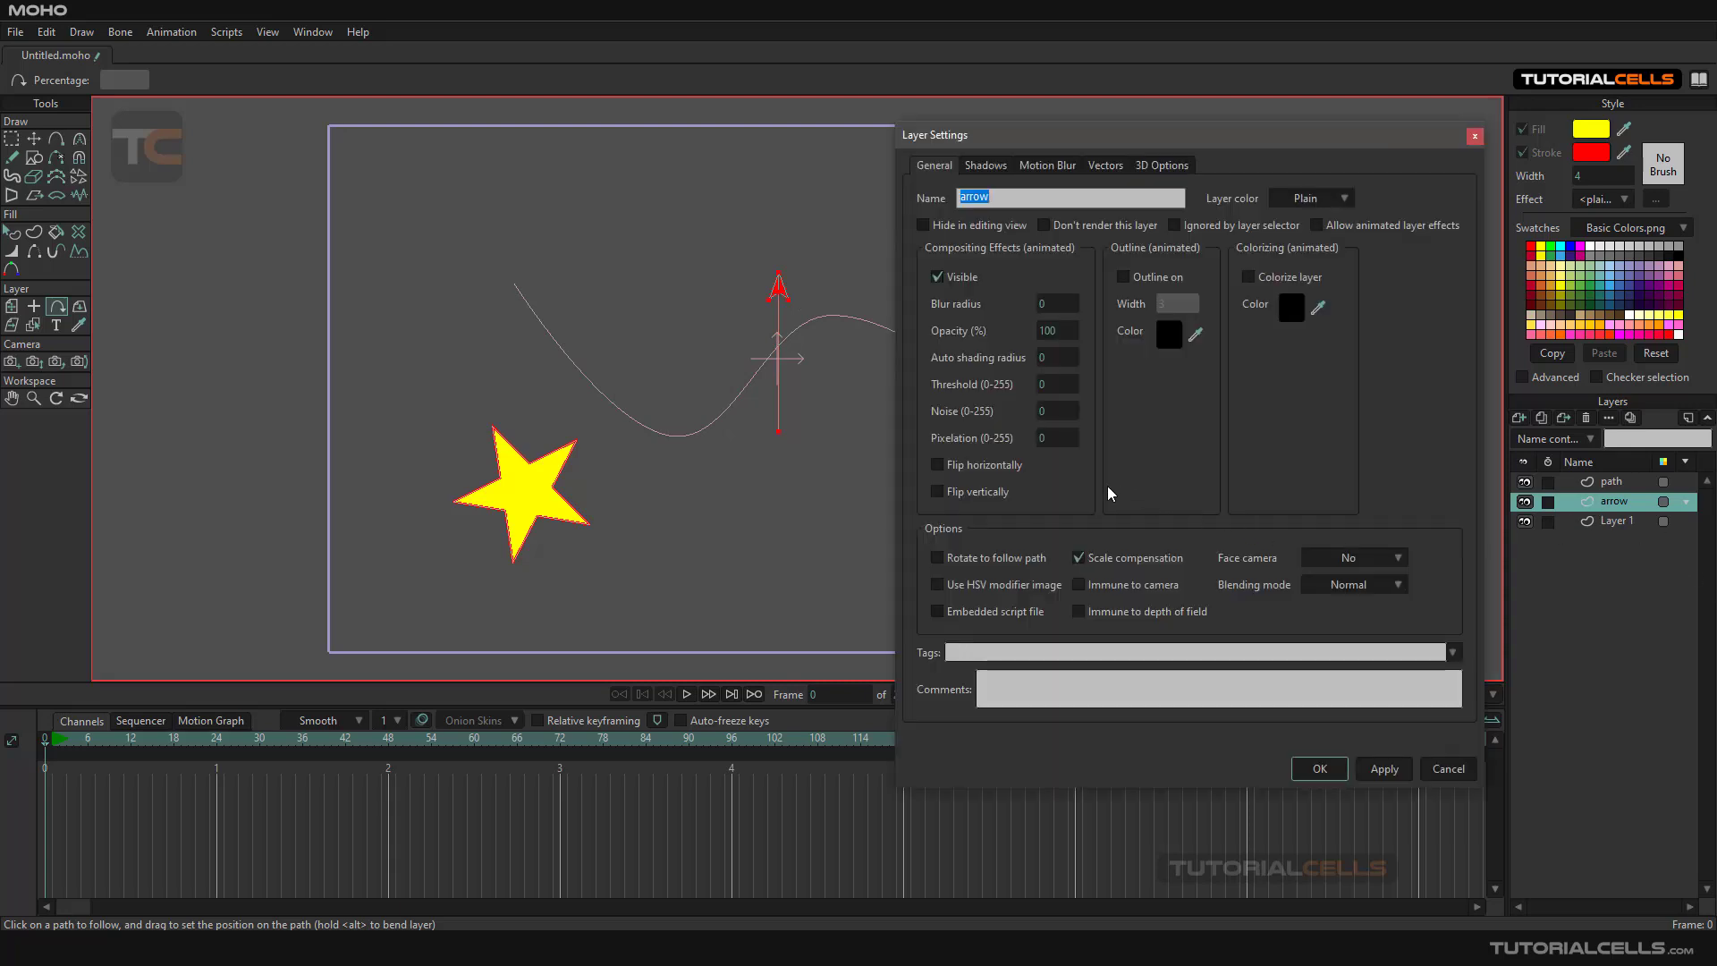
left_click(948, 558)
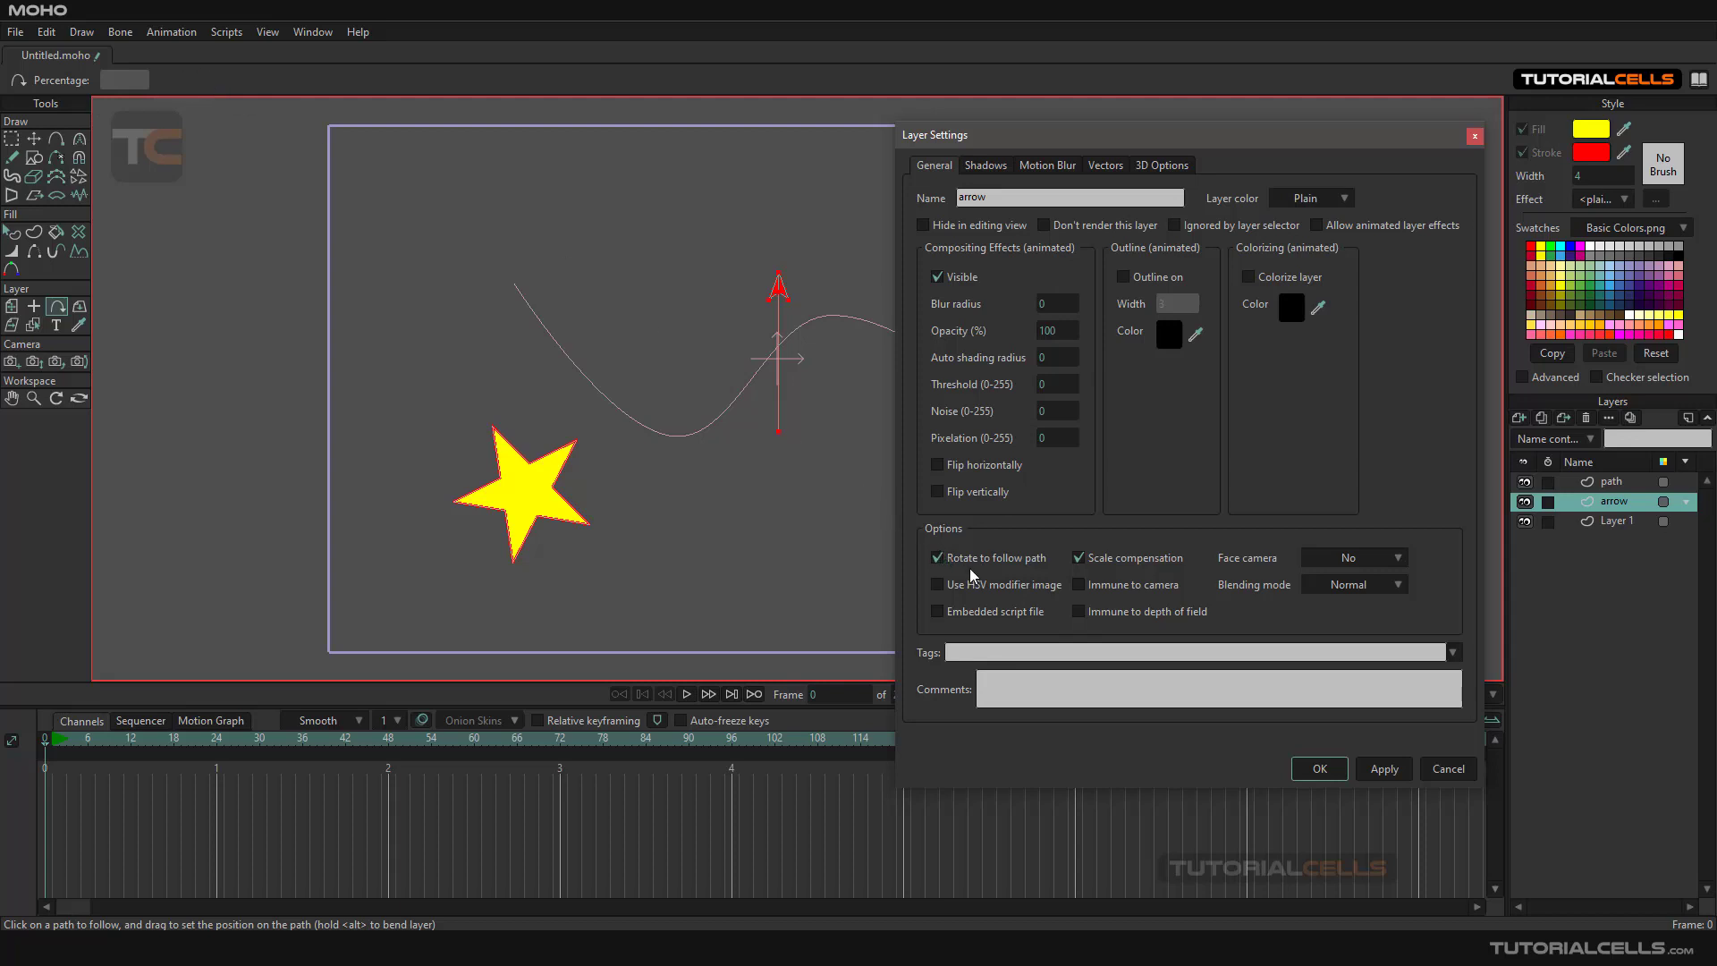
left_click(1322, 771)
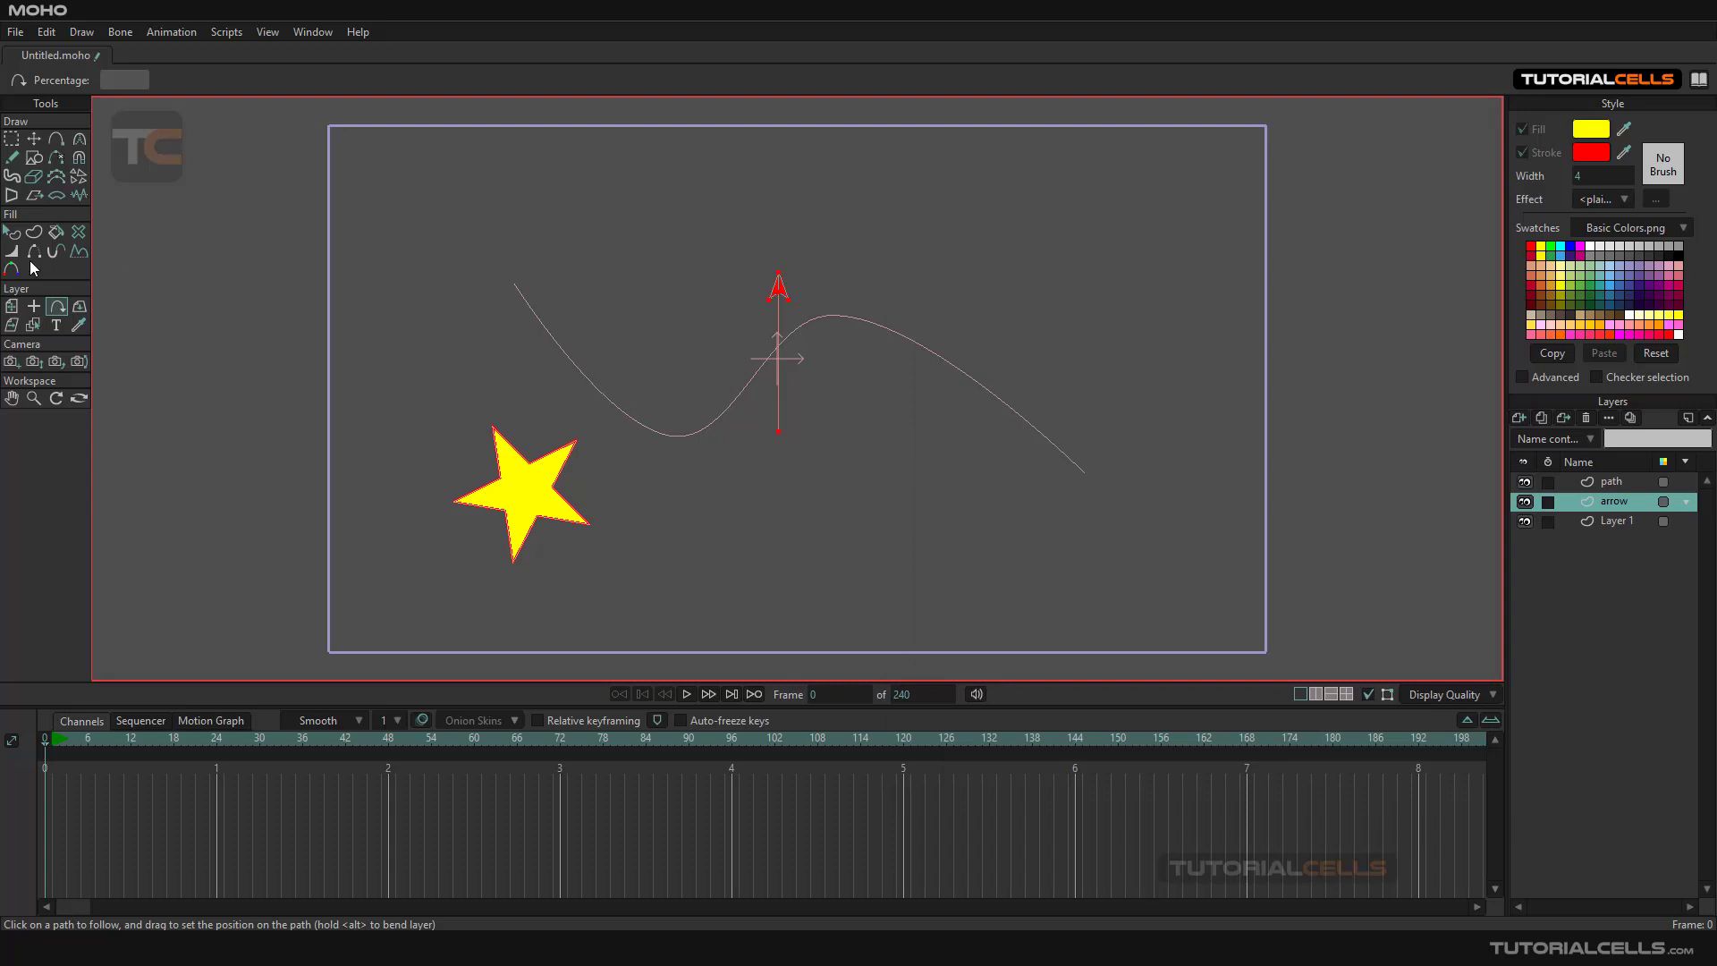
Attach the arrow to the wavy path and place it at 12 percent, angled along the curve.
left_click_drag(516, 290, 387, 284)
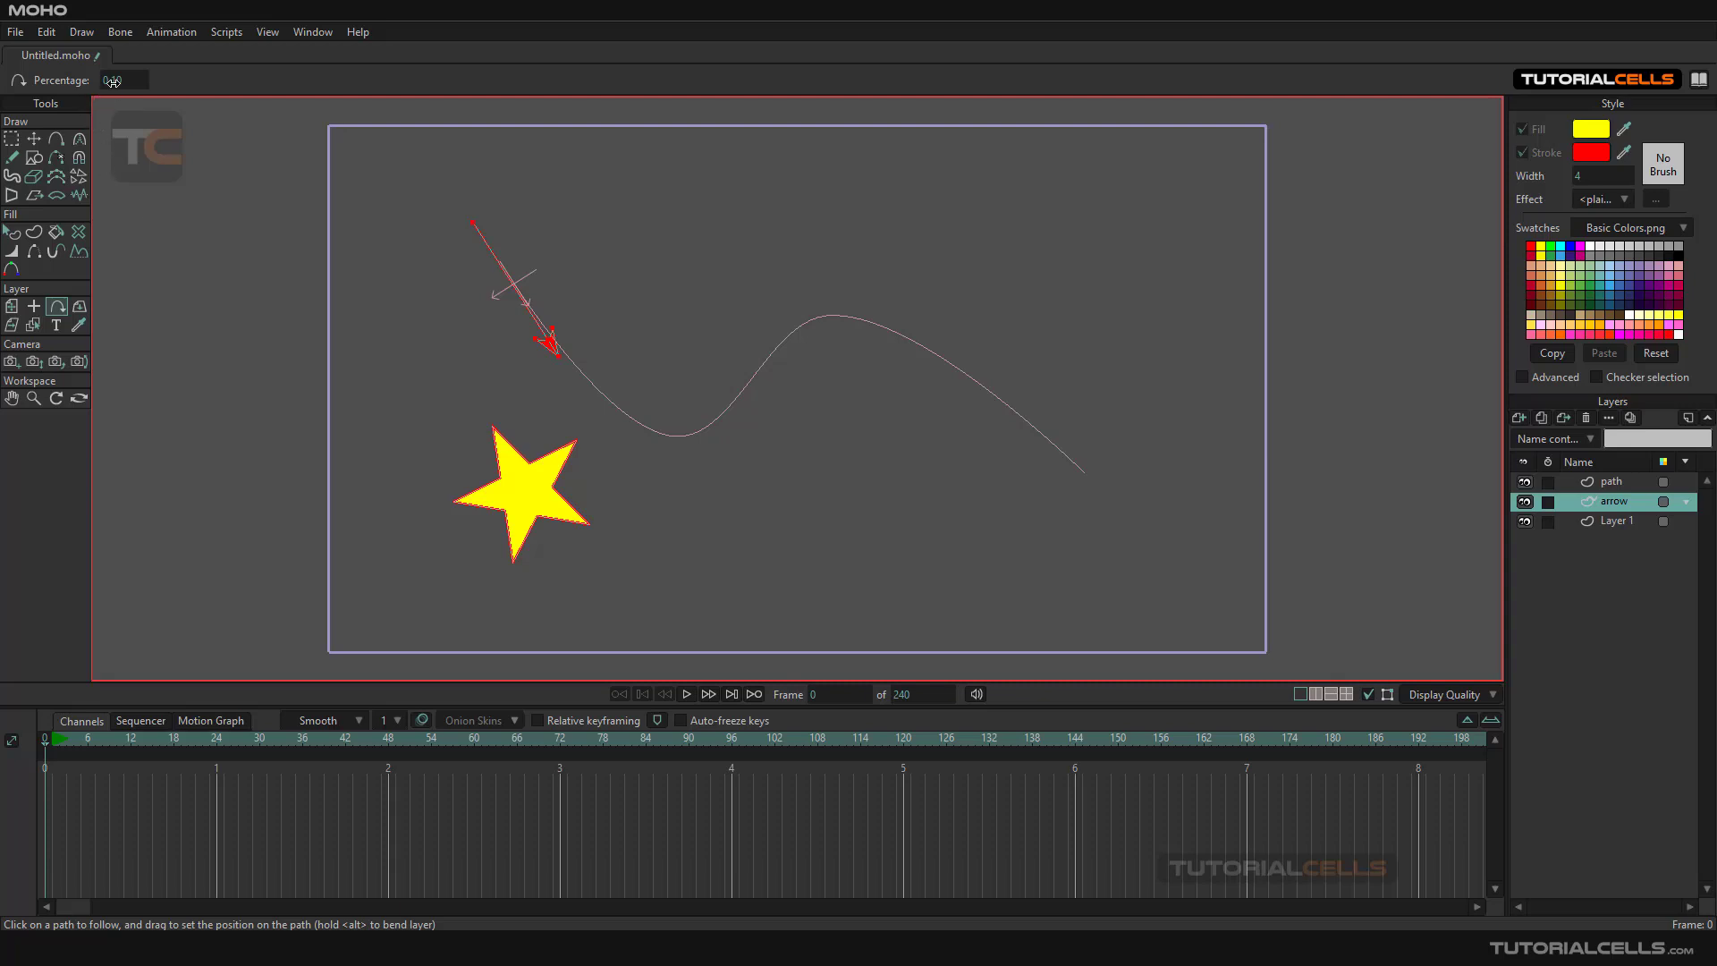
left_click_drag(112, 81, 78, 147)
left_click_drag(110, 81, 251, 244)
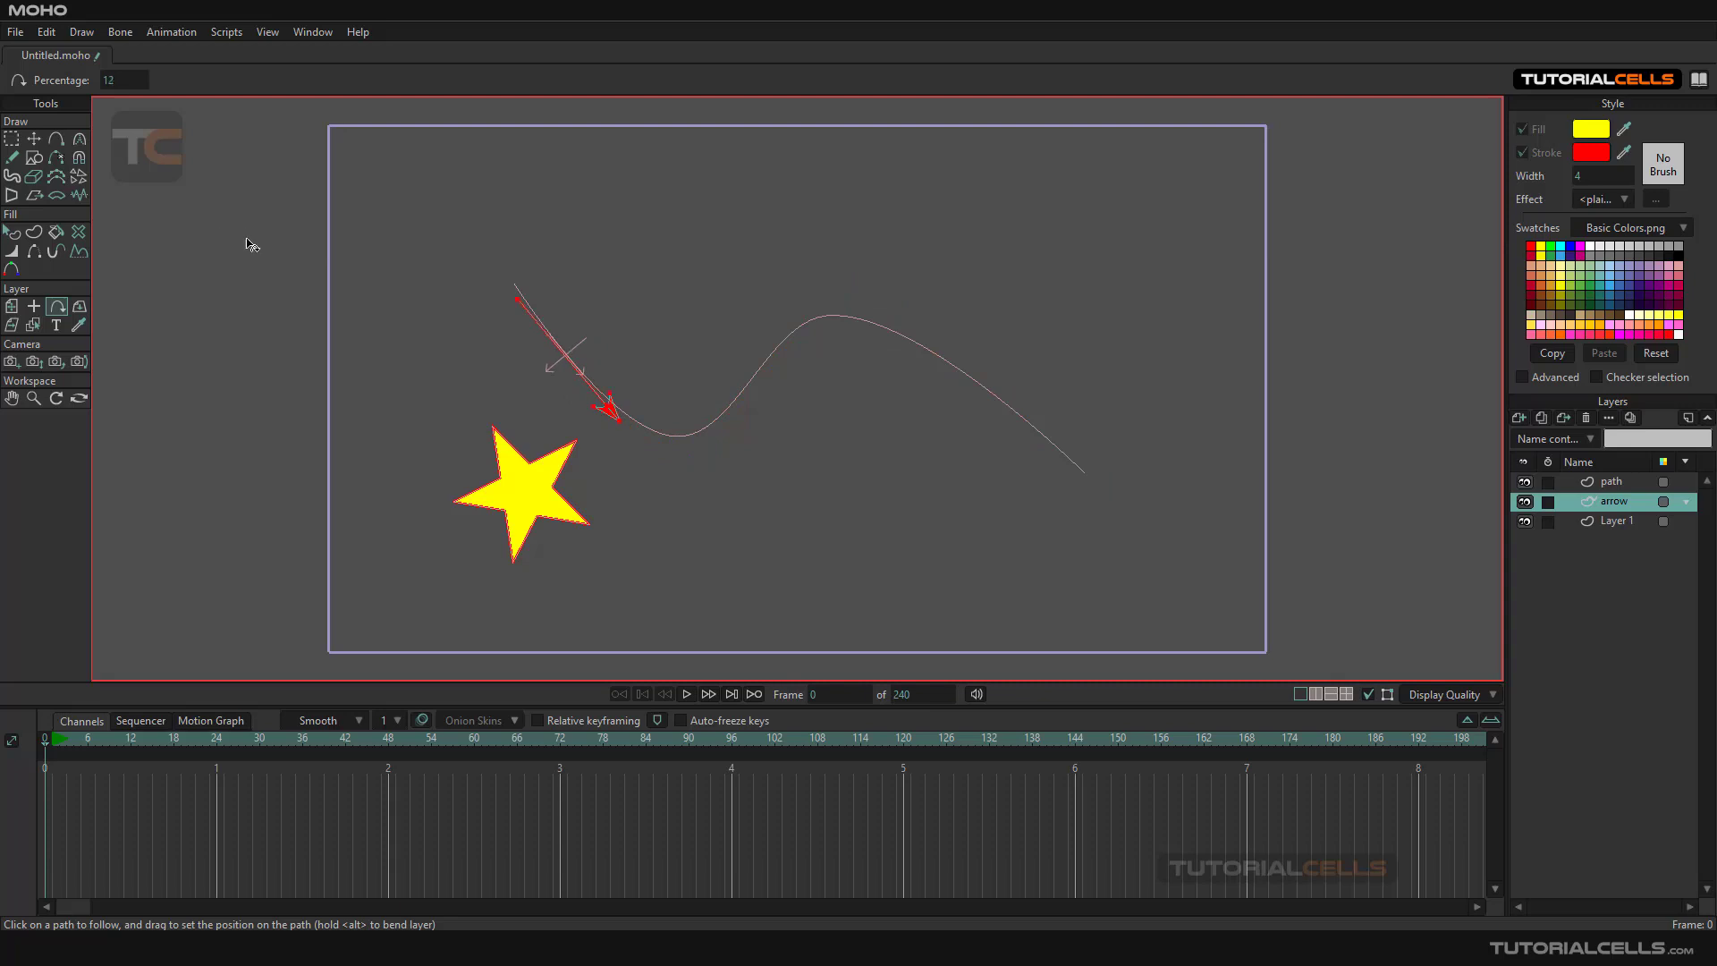
Raise the path curve's hump by dragging its top point up and to the right.
left_click(1611, 483)
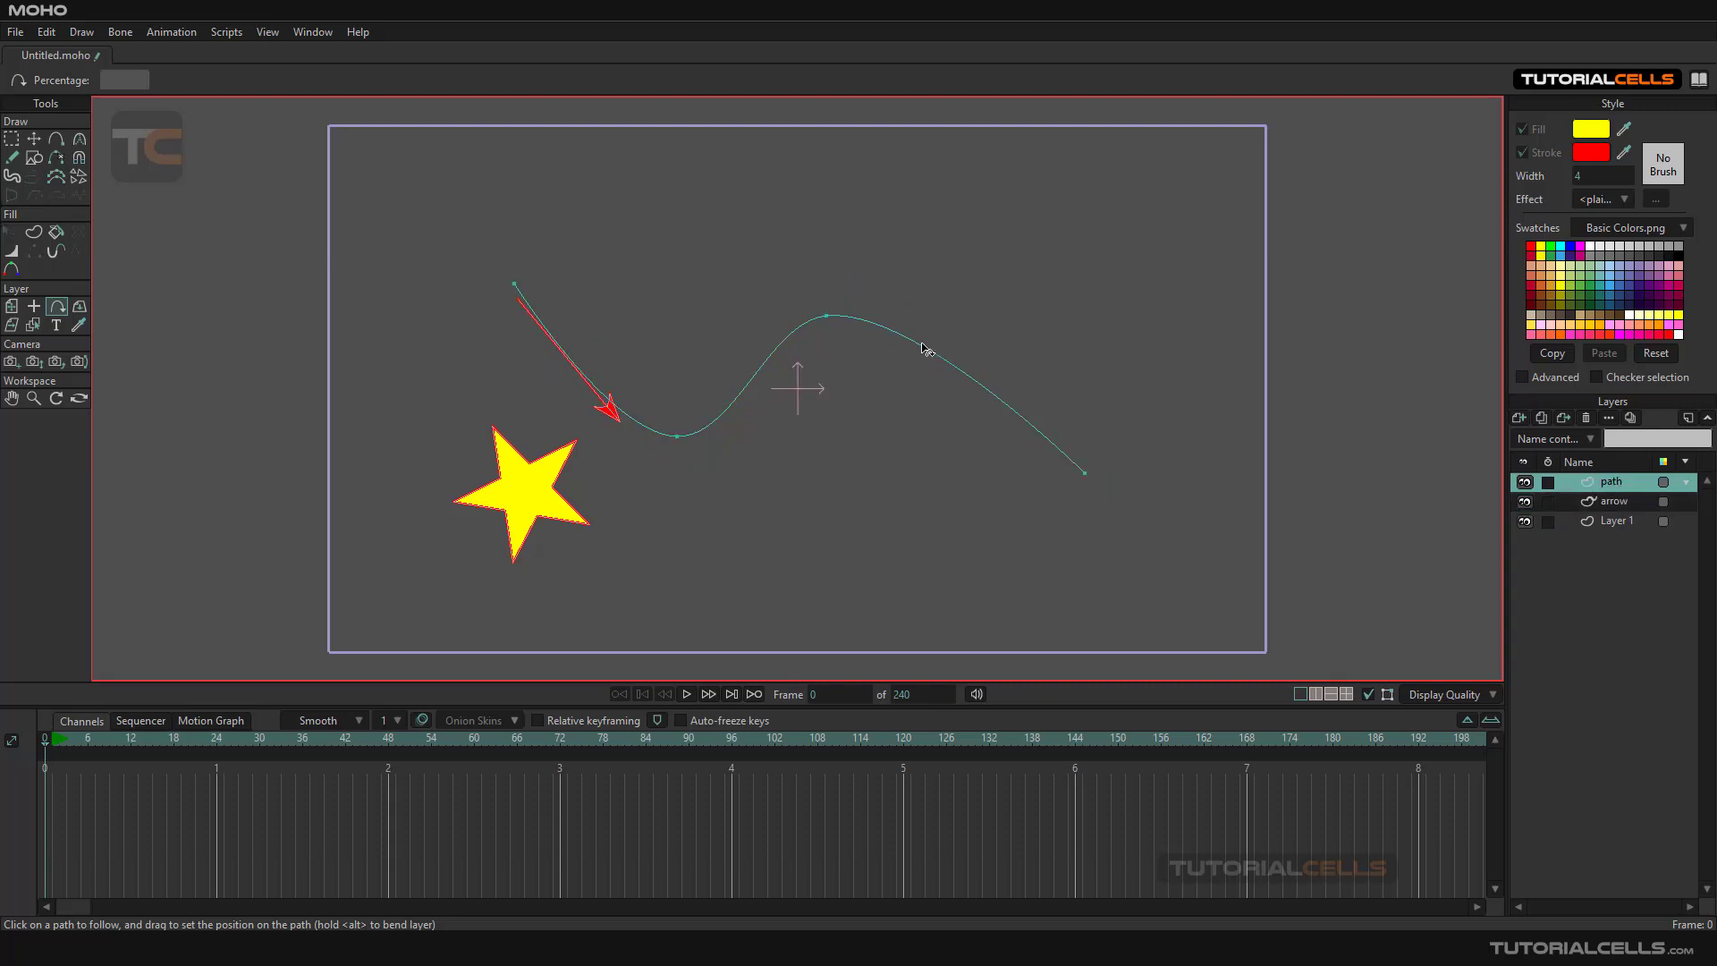
left_click(33, 142)
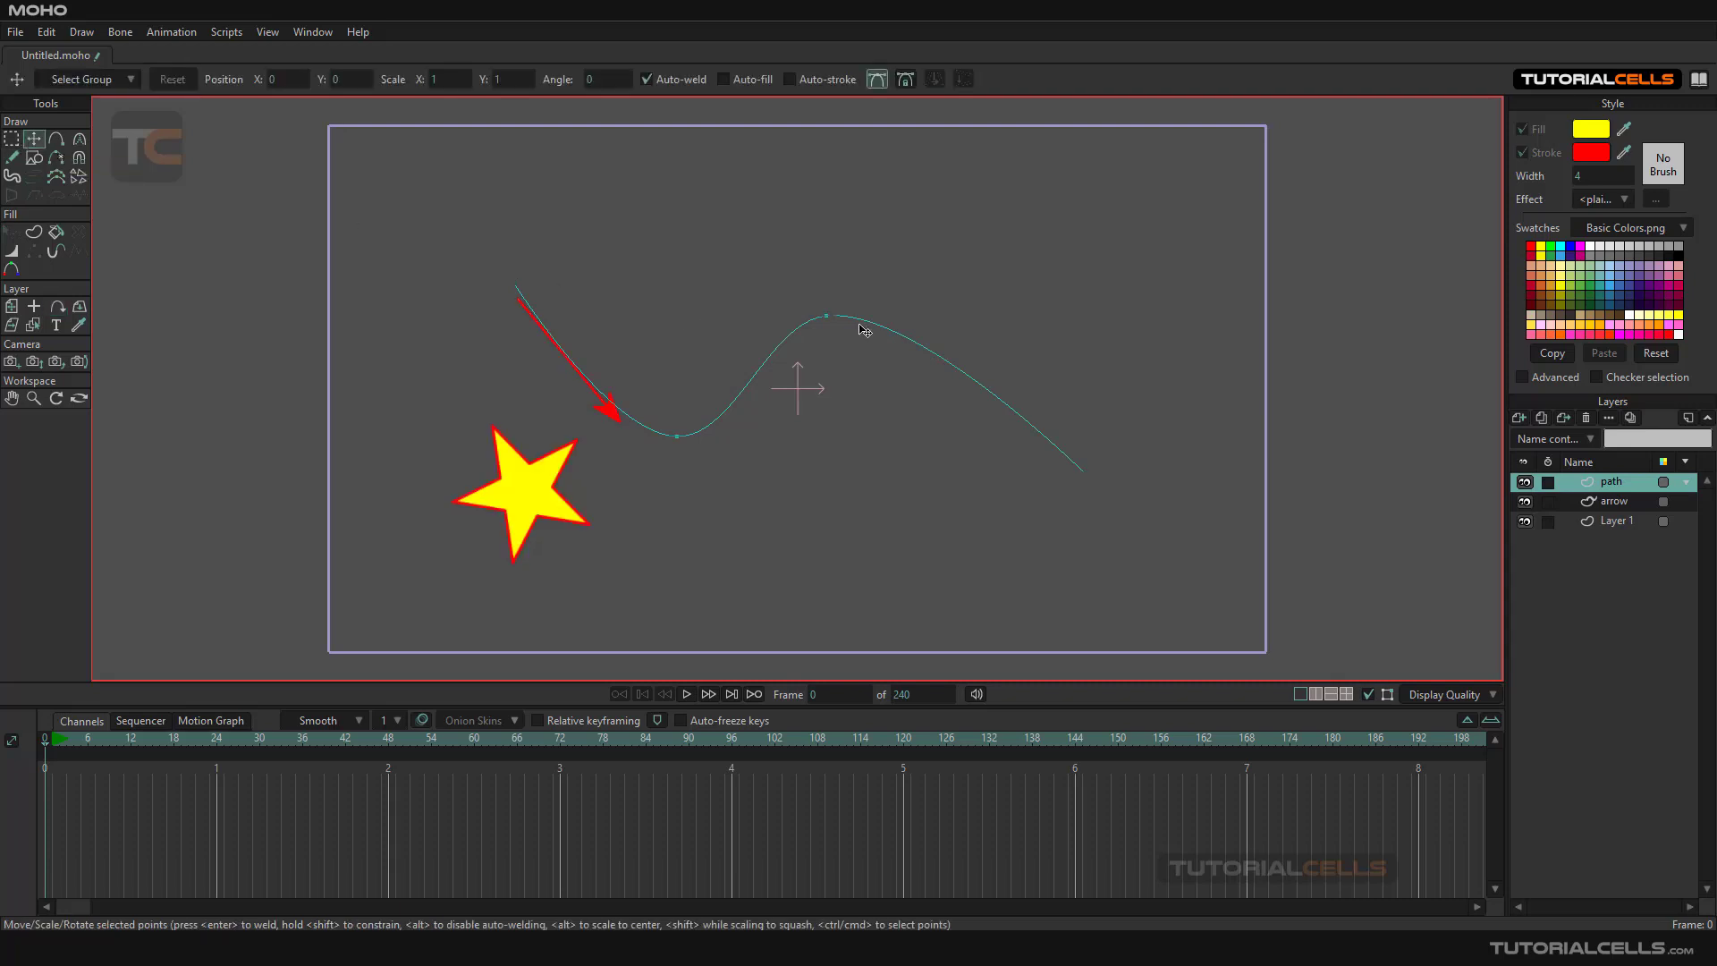
left_click_drag(828, 317, 863, 249)
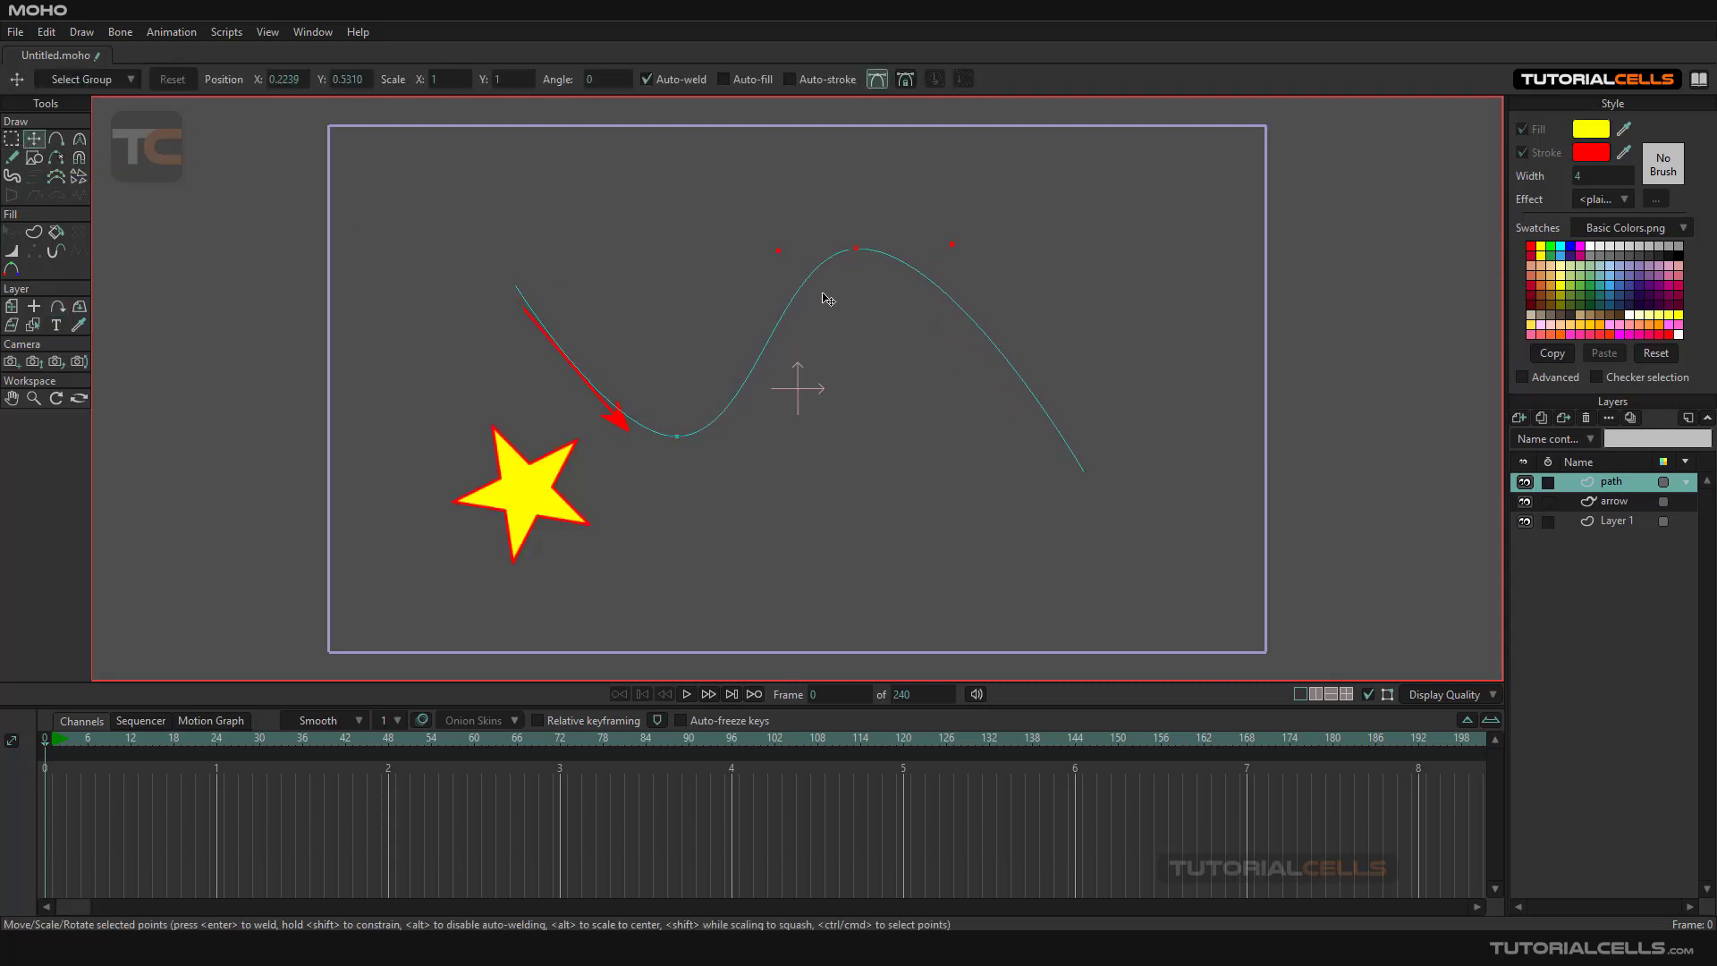
left_click(1611, 502)
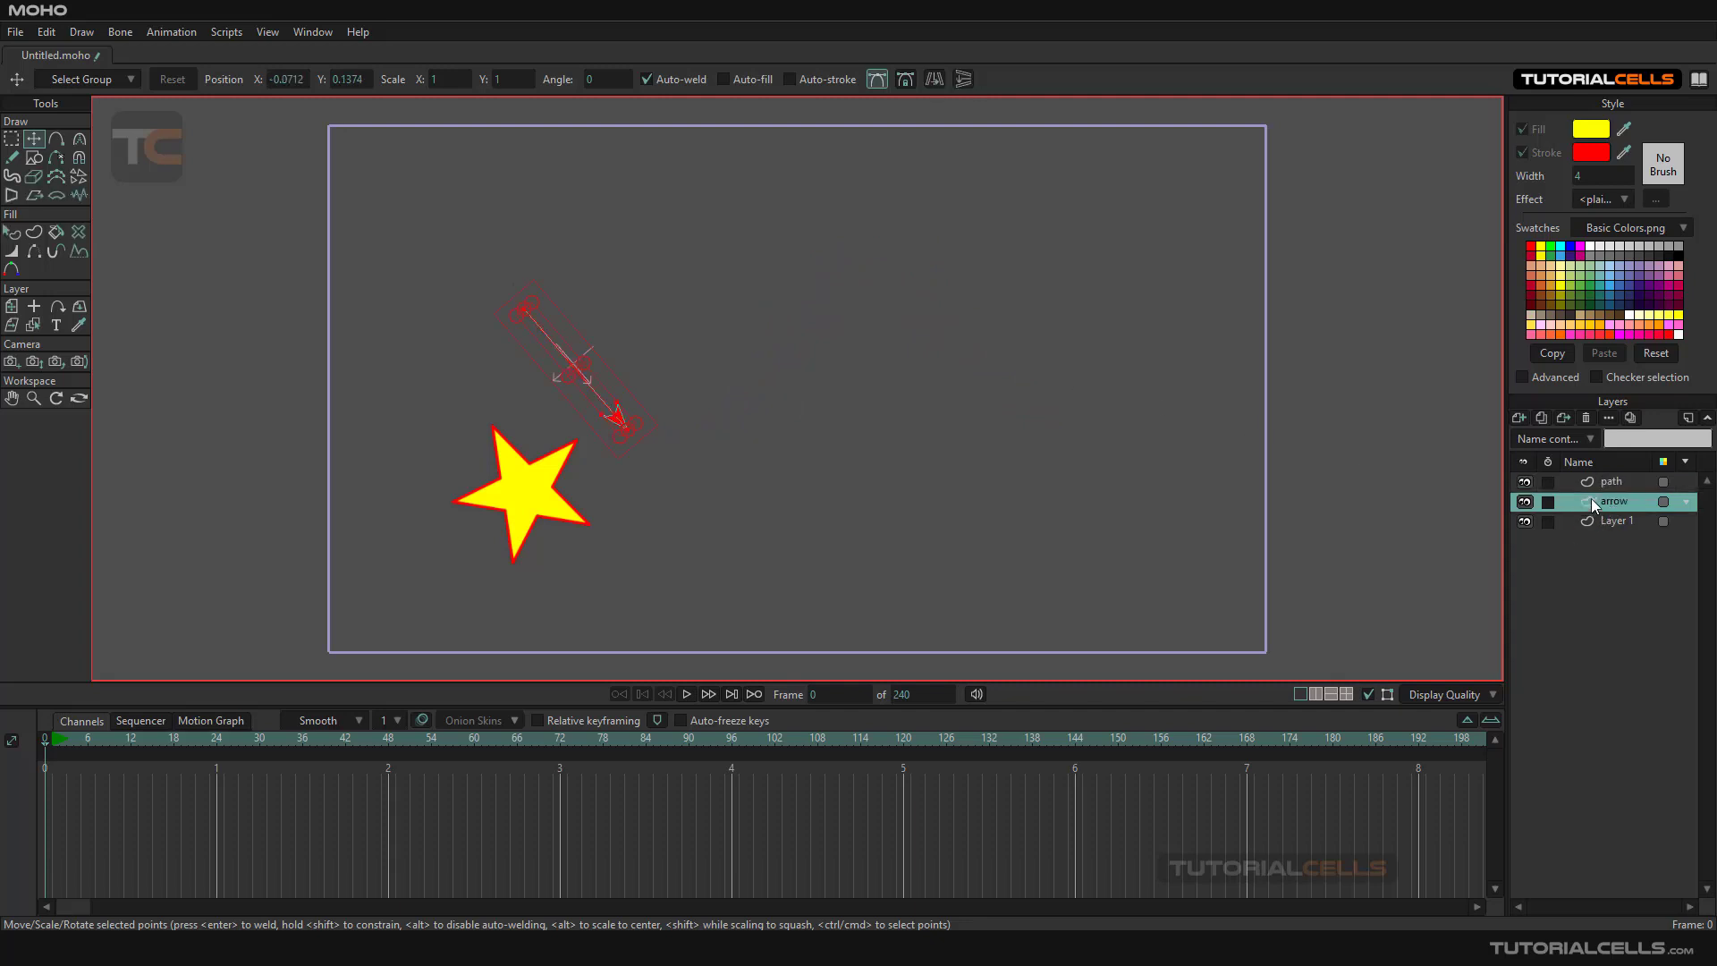
Slide the arrow along the reshaped path to 14.40 percent, just before the dip.
left_click(56, 306)
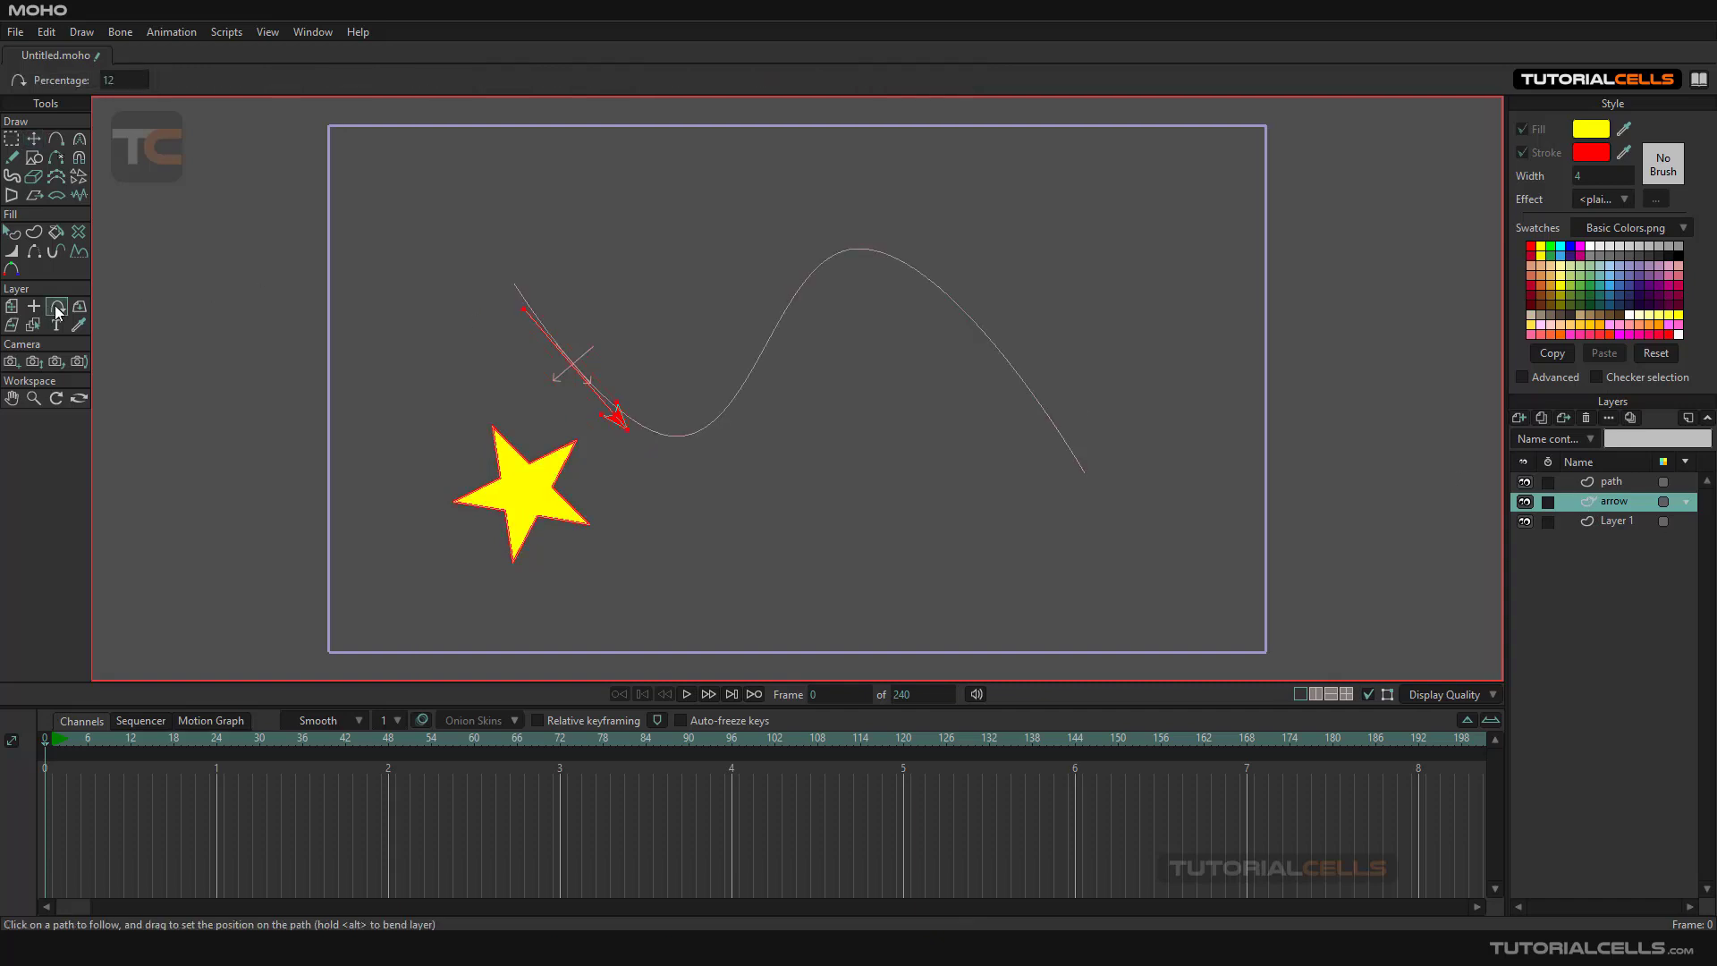
left_click_drag(560, 343, 626, 415)
left_click_drag(111, 106, 472, 290)
Close the arrow layer's properties popup and select the path, arrow, Layer 1 and path layers in turn.
left_click(1687, 502)
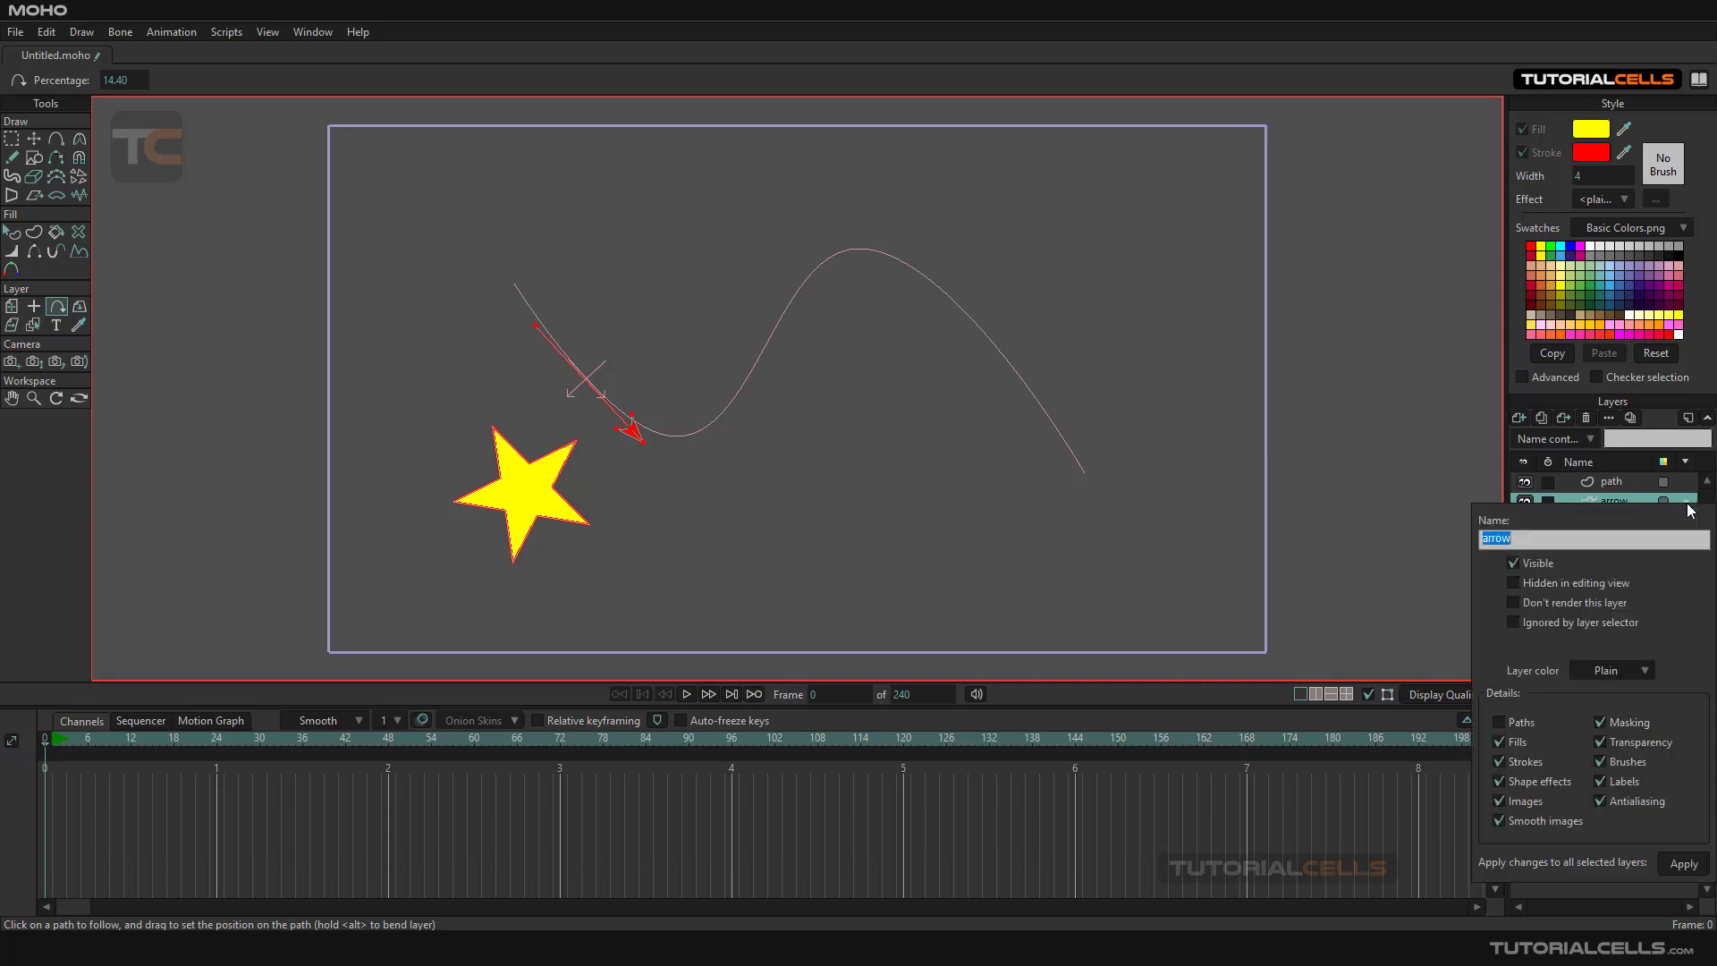
left_click(1428, 512)
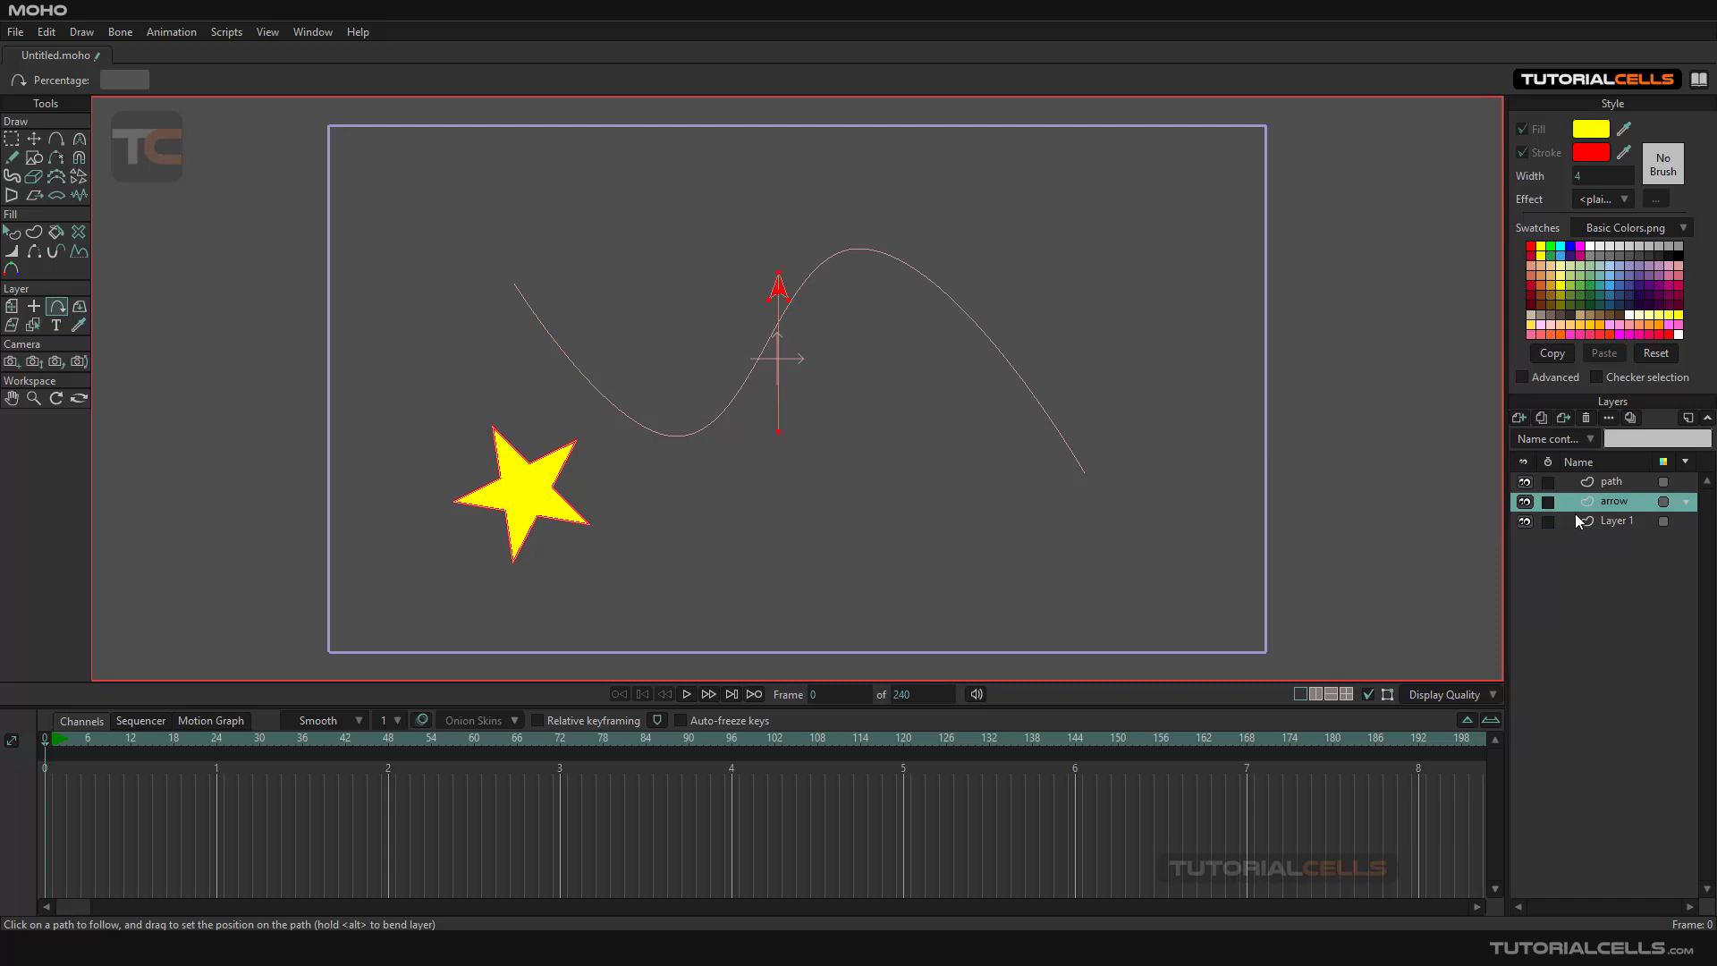
left_click(1597, 481)
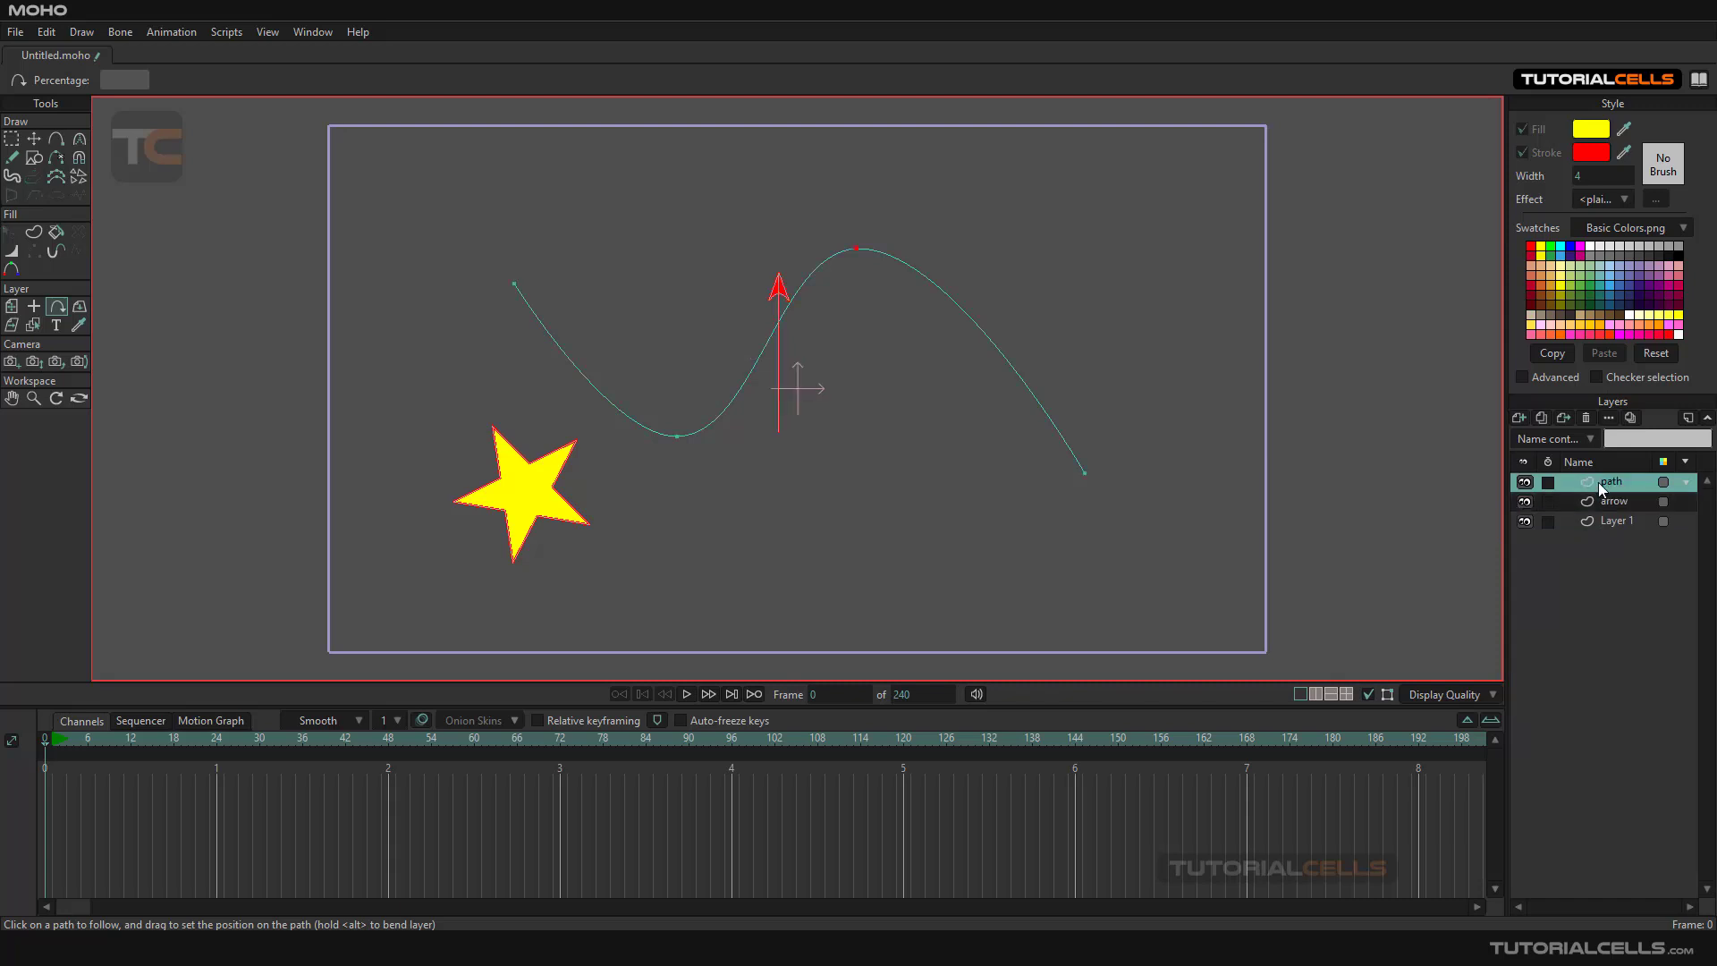
left_click(1602, 505)
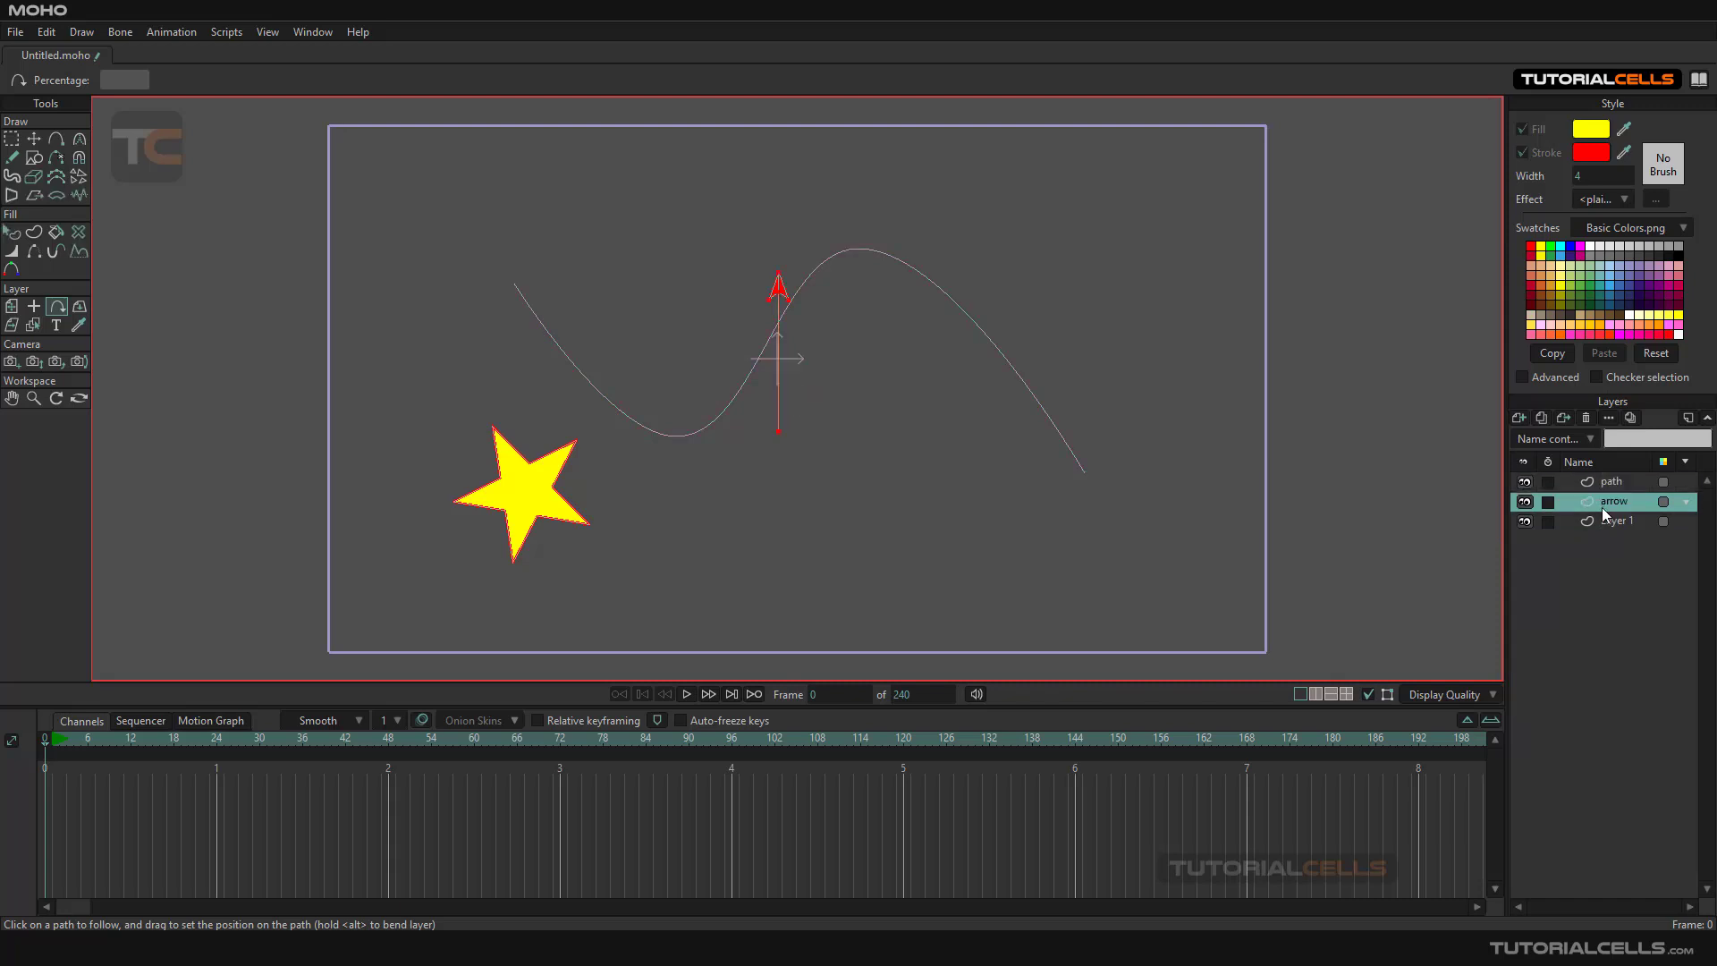
left_click(1598, 522)
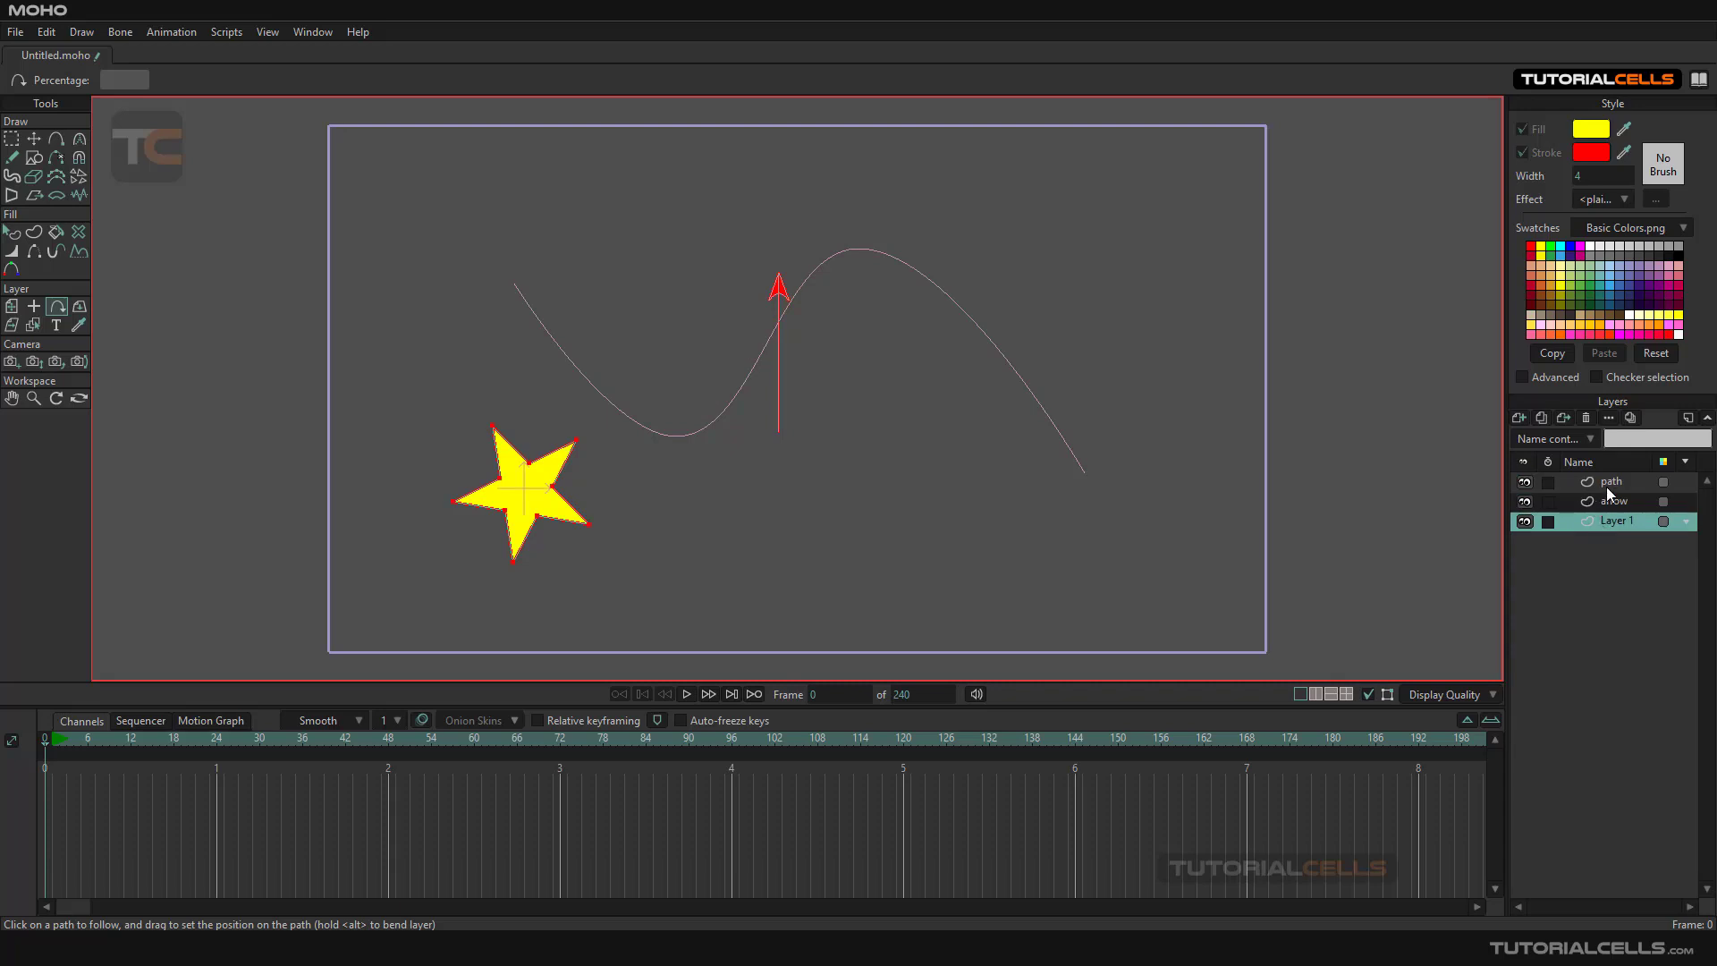
left_click(1606, 483)
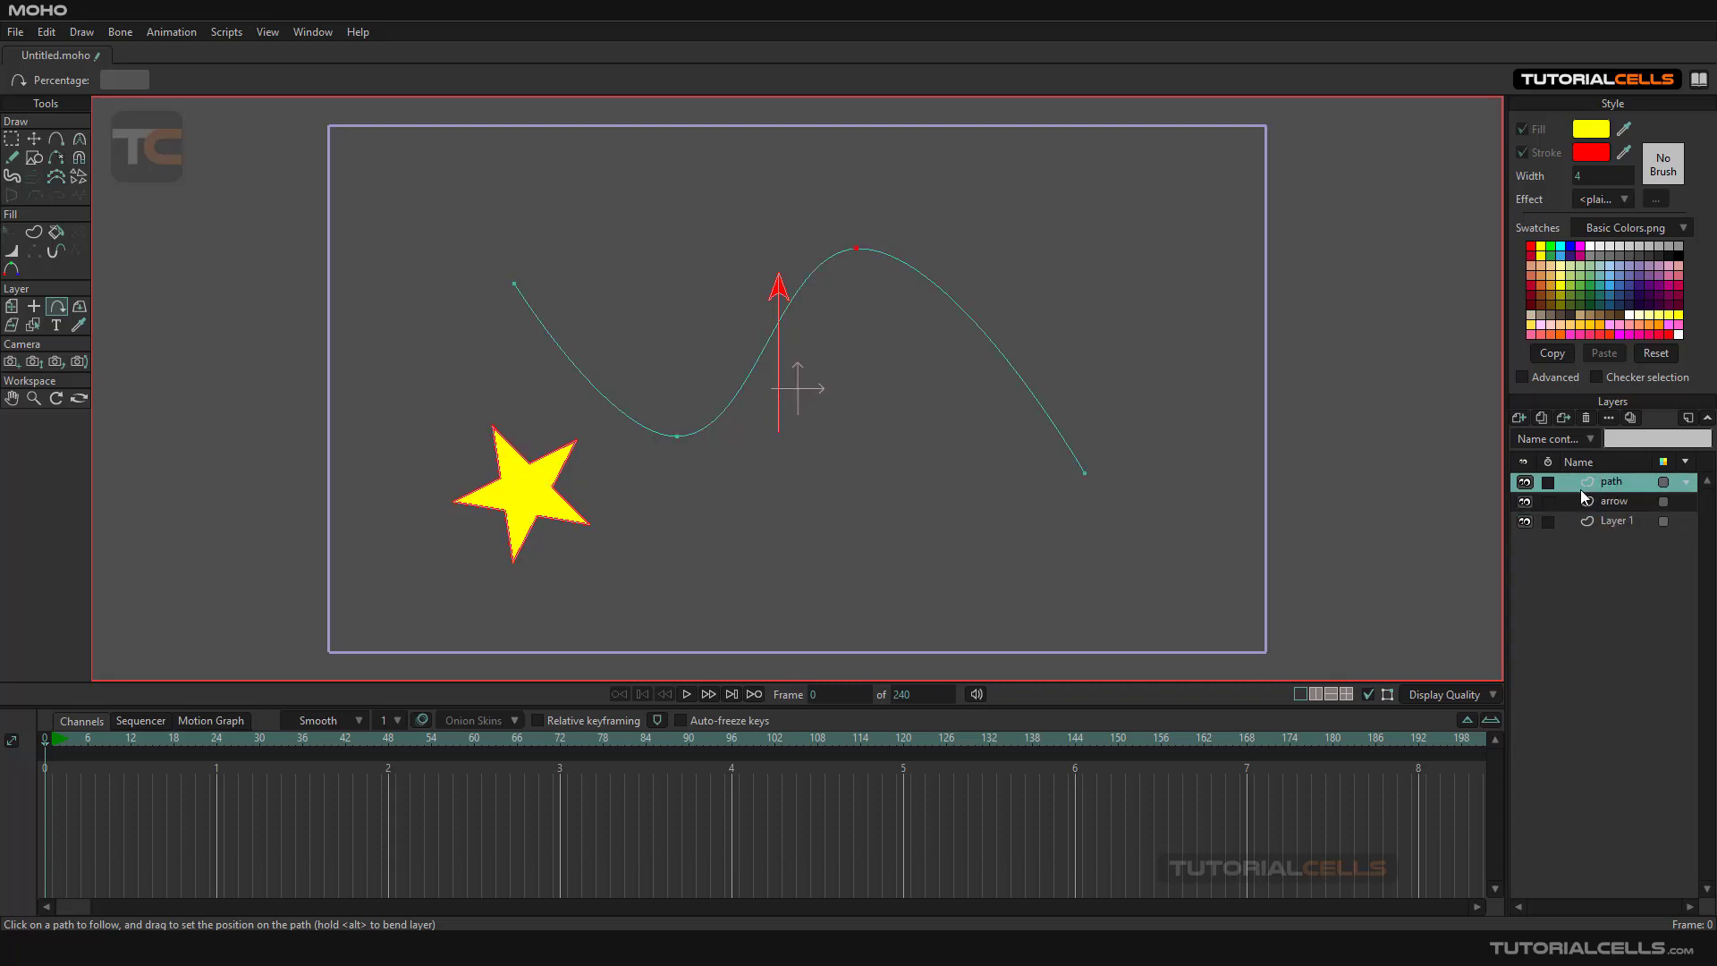